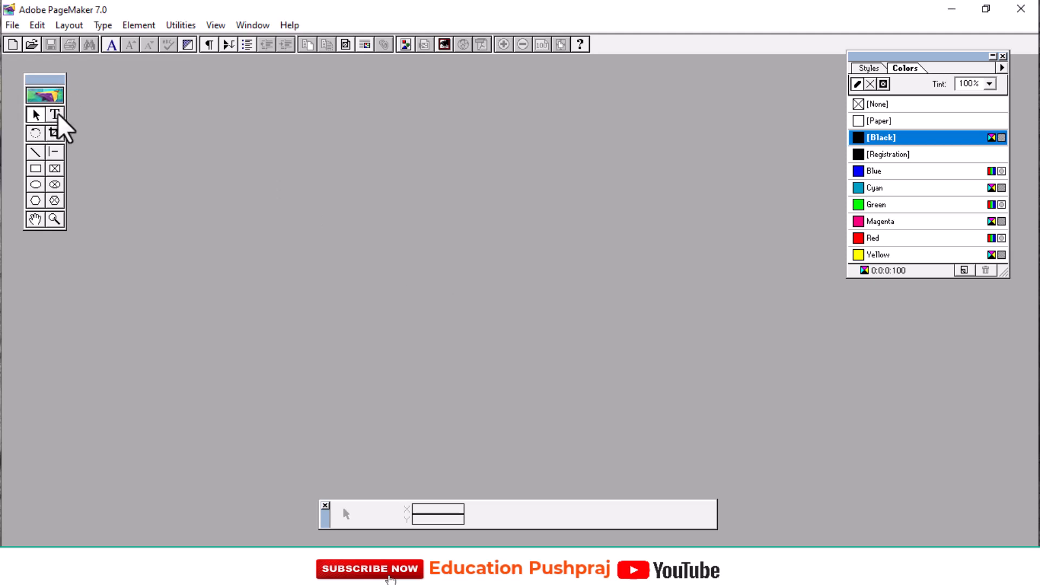
Start a new publication with custom page dimensions of 10.75 x 8.25 inches.
{"action": "left_click", "coordinate": [11, 25]}
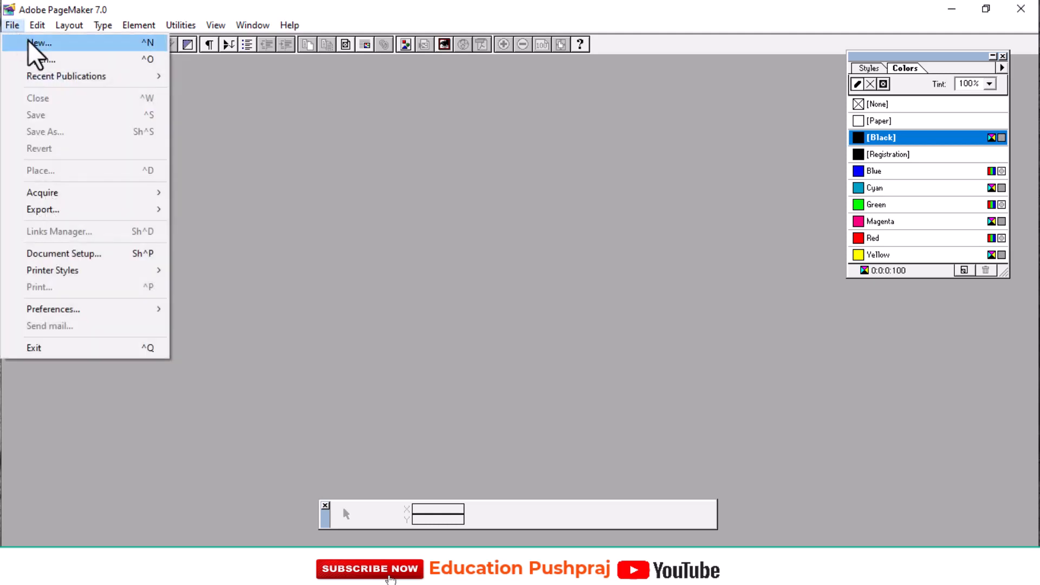
{"action": "left_click", "coordinate": [33, 43]}
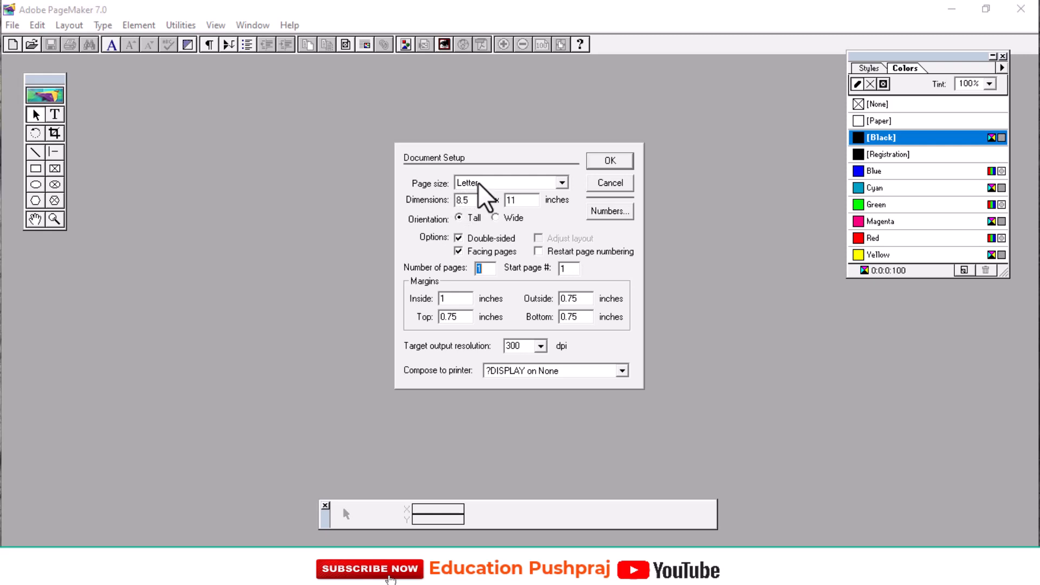
{"action": "left_click", "coordinate": [475, 200]}
{"action": "left_click_drag", "start_coordinate": [474, 202], "coordinate": [420, 193]}
{"action": "type", "text": "10.75"}
{"action": "left_click_drag", "start_coordinate": [520, 201], "coordinate": [496, 201]}
{"action": "type", "text": "8.25"}
Set the inside, outside and bottom margins to 0.50 inches and create the publication in a maximized document window.
{"action": "left_click", "coordinate": [461, 300]}
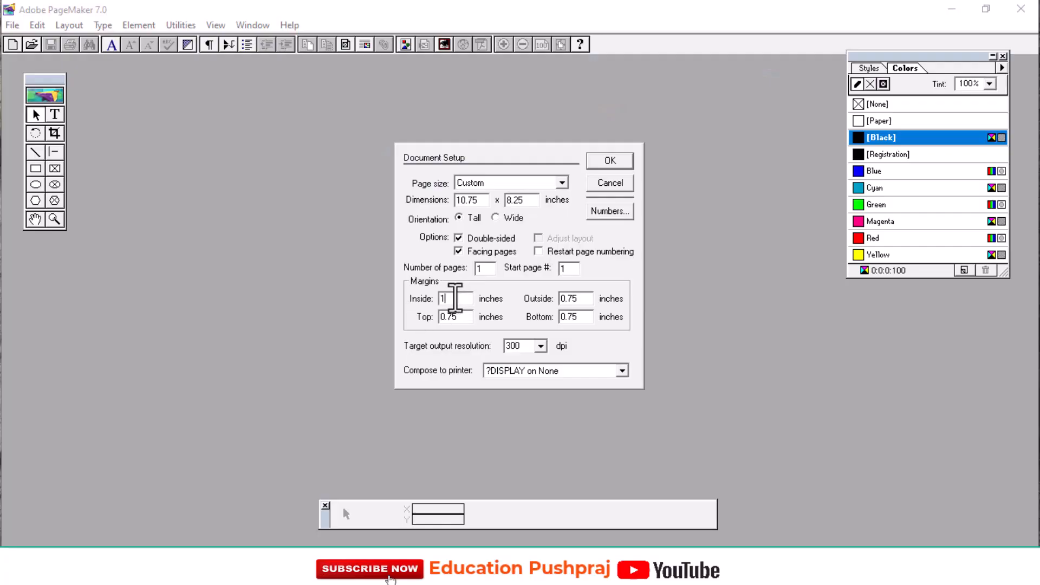
{"action": "key", "text": "BackSpace"}
{"action": "type", "text": "0.50"}
{"action": "left_click_drag", "start_coordinate": [587, 299], "coordinate": [558, 299]}
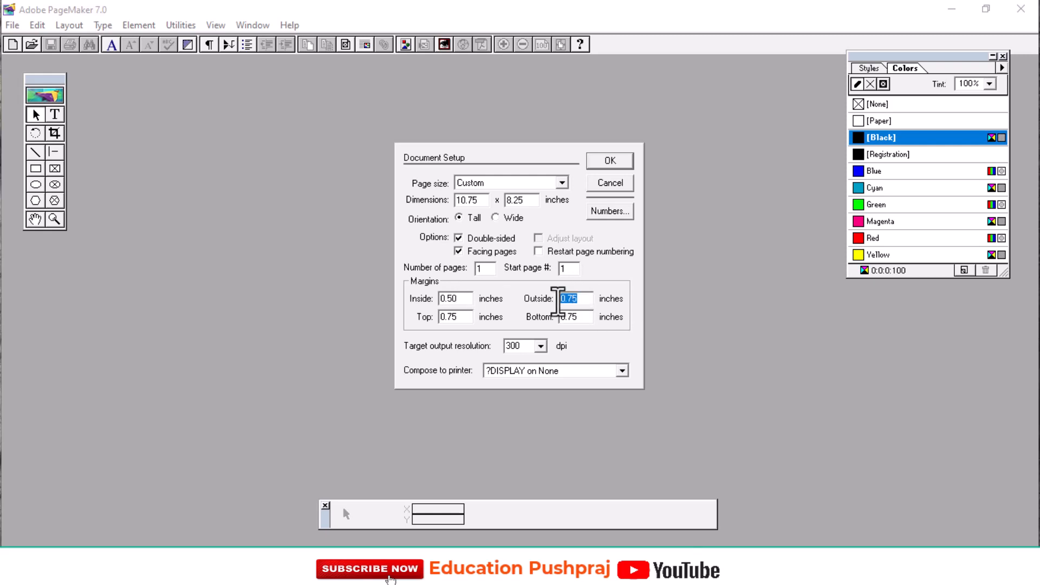
{"action": "type", "text": "0.50"}
{"action": "mouse_move", "coordinate": [465, 317]}
{"action": "left_mouse_down"}
{"action": "mouse_move", "coordinate": [446, 318]}
{"action": "mouse_move", "coordinate": [460, 317]}
{"action": "left_mouse_up"}
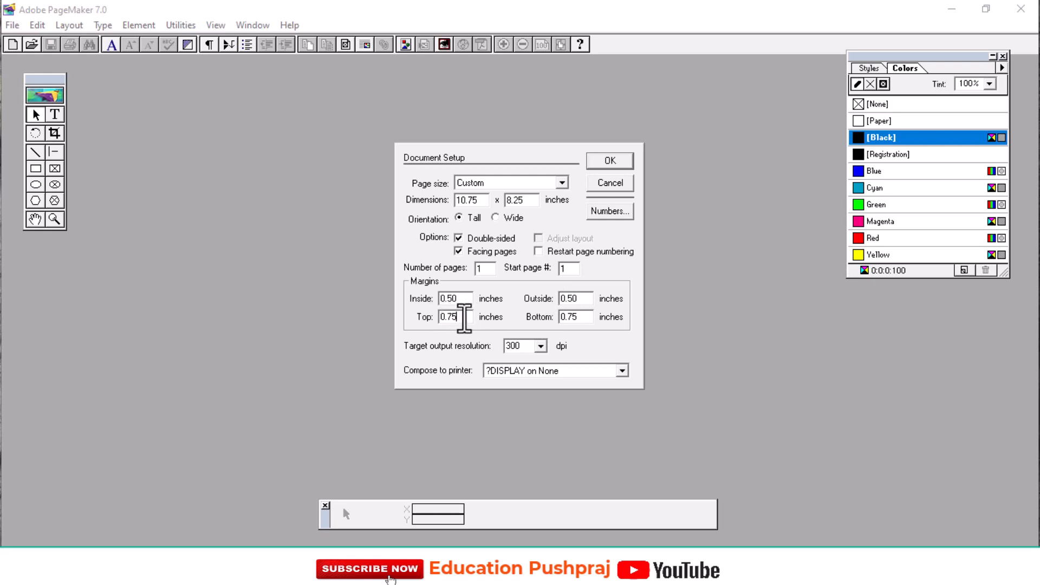
{"action": "left_click_drag", "start_coordinate": [587, 318], "coordinate": [553, 313]}
{"action": "type", "text": "0.50"}
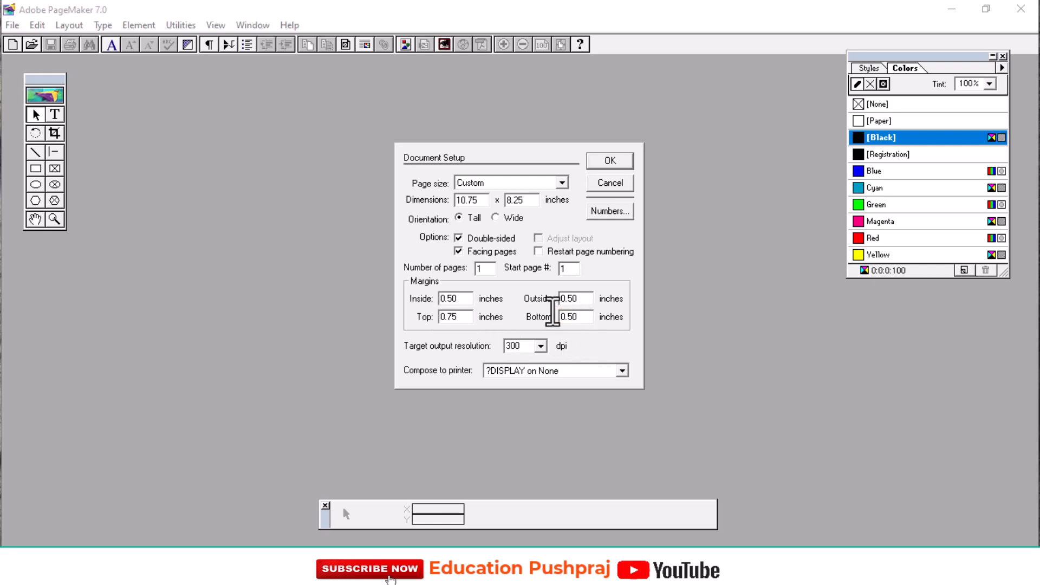
{"action": "left_click", "coordinate": [609, 160]}
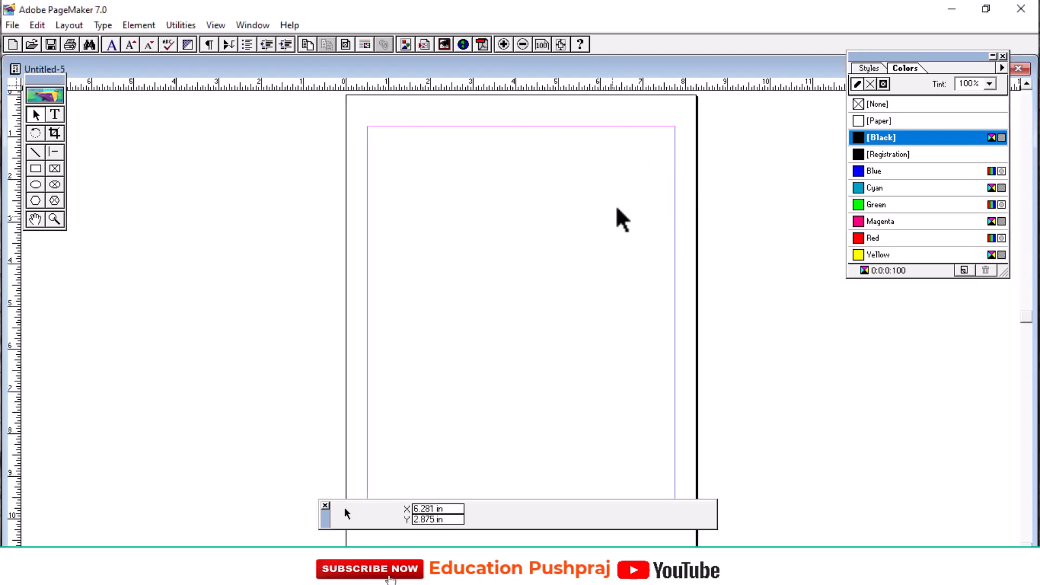
{"action": "double_click", "coordinate": [700, 71]}
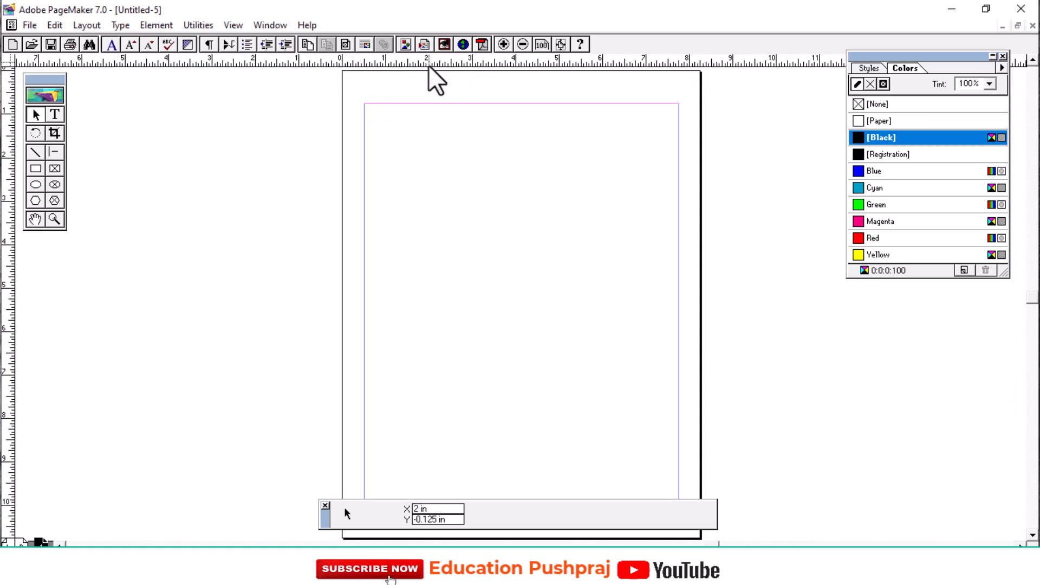
Hide the rulers and show them again.
{"action": "left_click", "coordinate": [234, 25]}
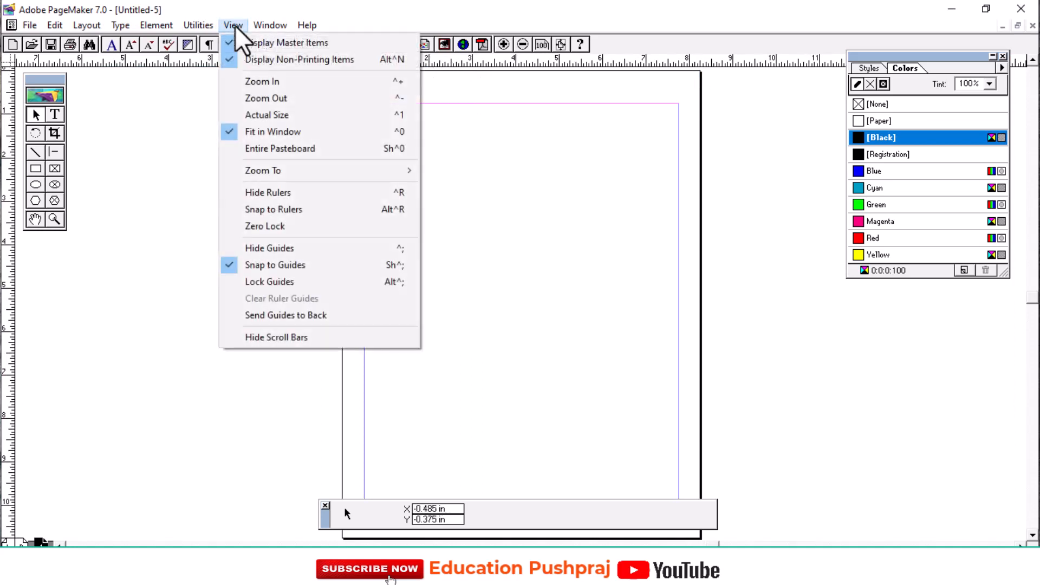
{"action": "left_click", "coordinate": [281, 193]}
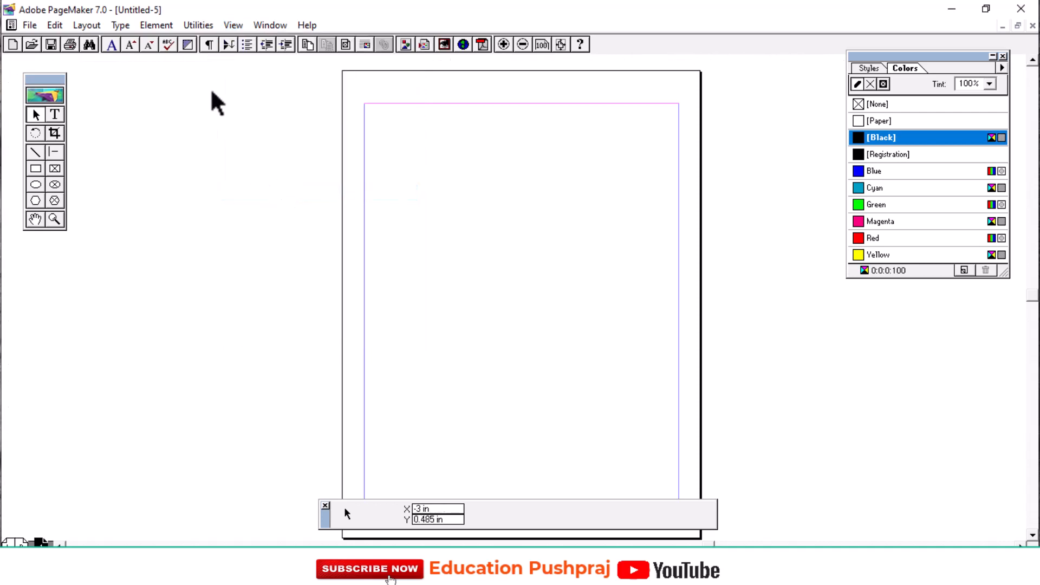
{"action": "left_click", "coordinate": [229, 25]}
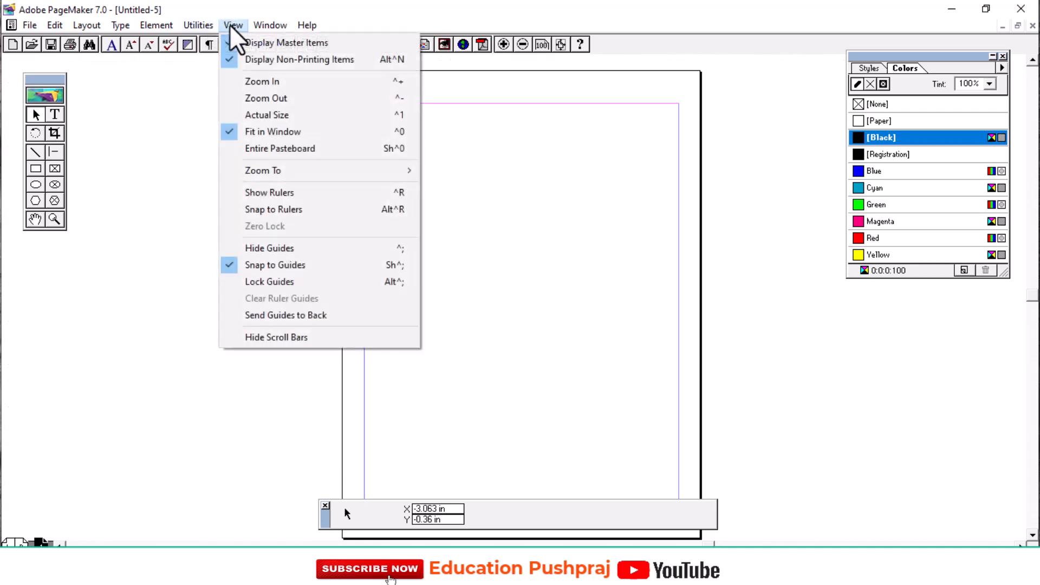
{"action": "left_click", "coordinate": [269, 195]}
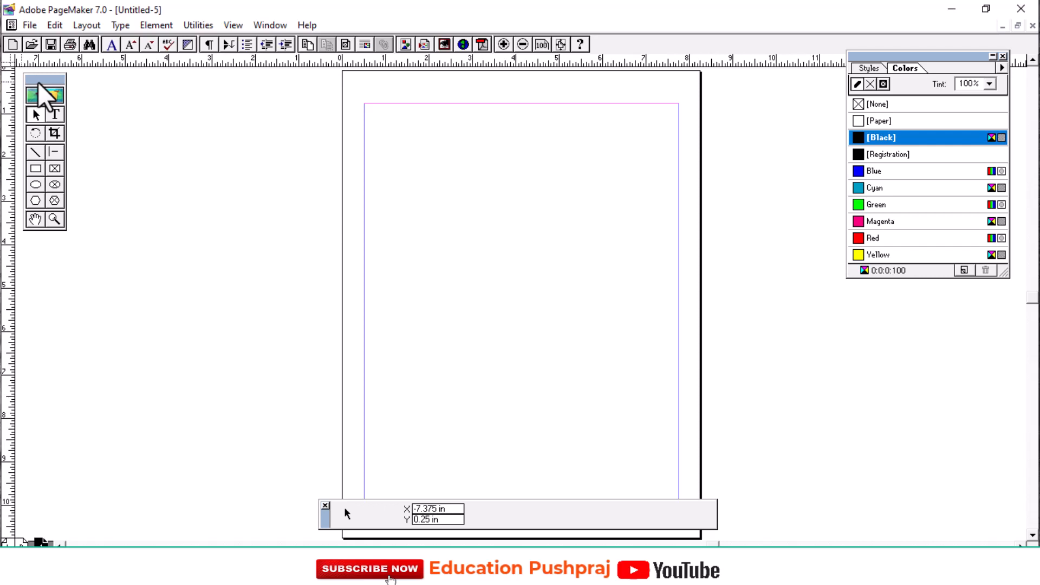
Hide the toolbox and show it again.
{"action": "left_click", "coordinate": [262, 27]}
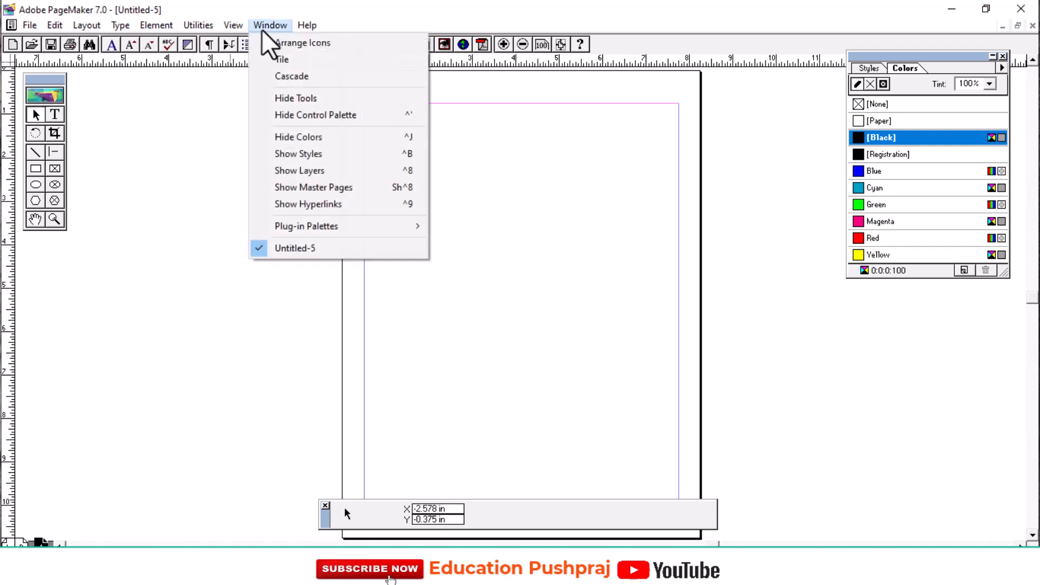
{"action": "left_click", "coordinate": [298, 100]}
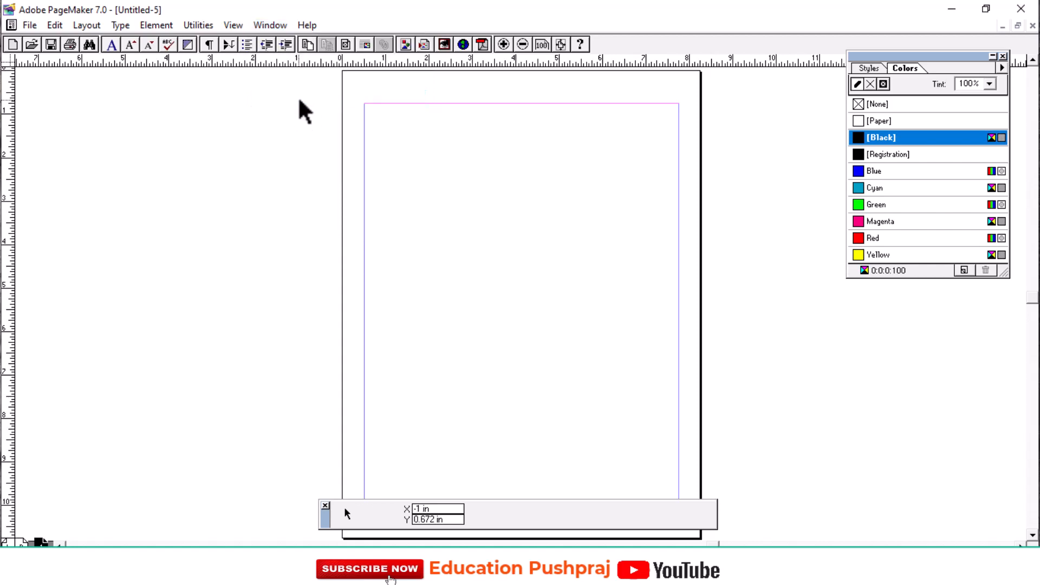
{"action": "left_click", "coordinate": [270, 24]}
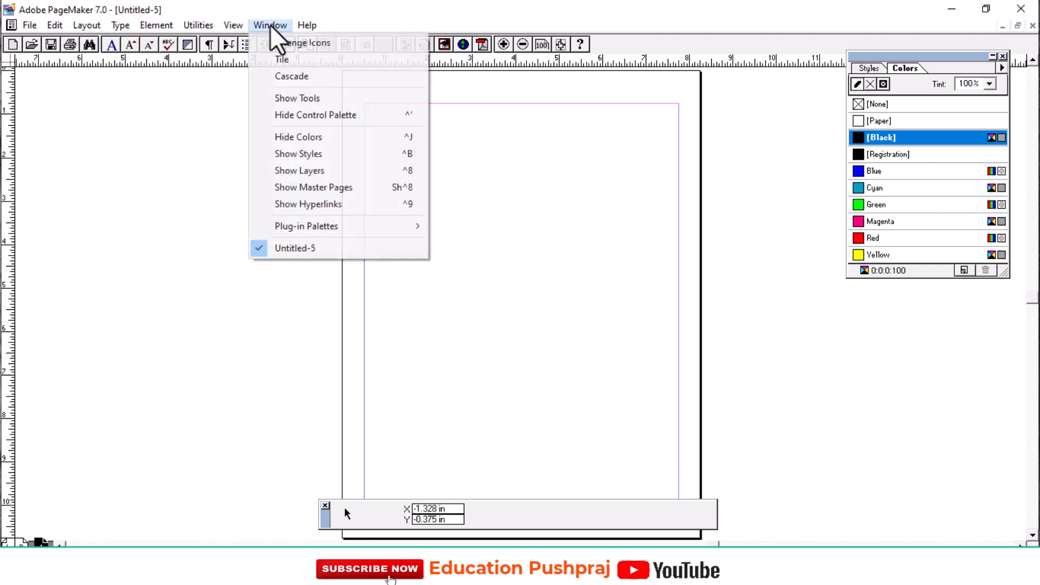
{"action": "left_click", "coordinate": [297, 99]}
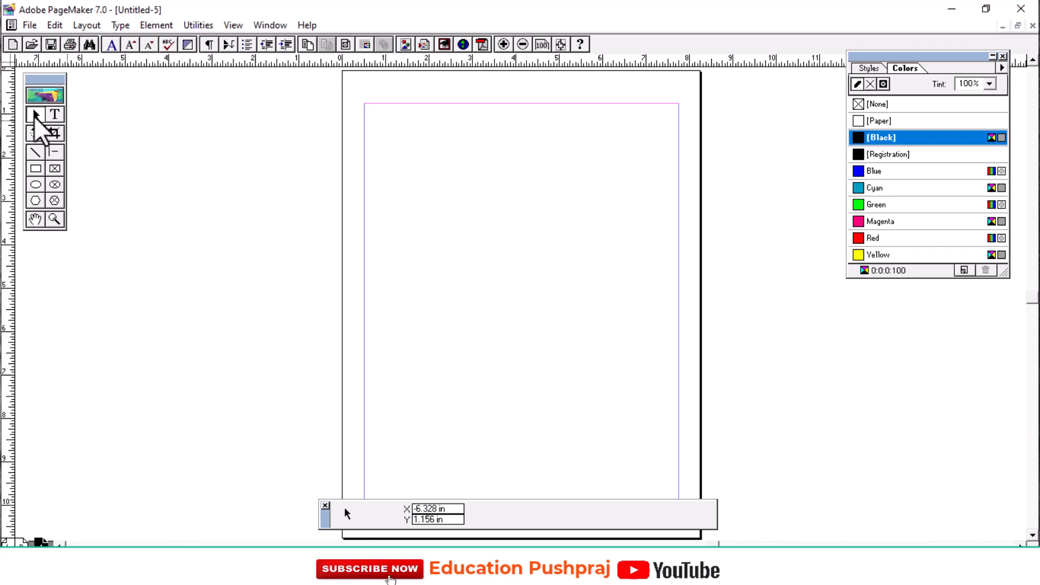
Draw a rectangle about 4.3 inches wide and 1.3 inches high in the upper part of the page.
{"action": "left_click", "coordinate": [36, 168]}
{"action": "left_click_drag", "start_coordinate": [385, 154], "coordinate": [575, 209]}
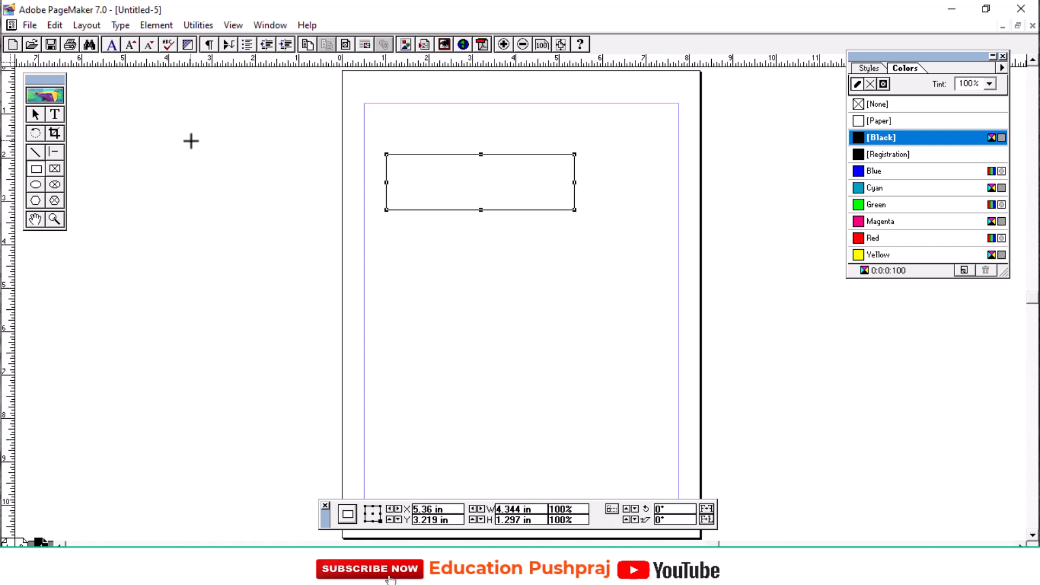
{"action": "left_click", "coordinate": [35, 116]}
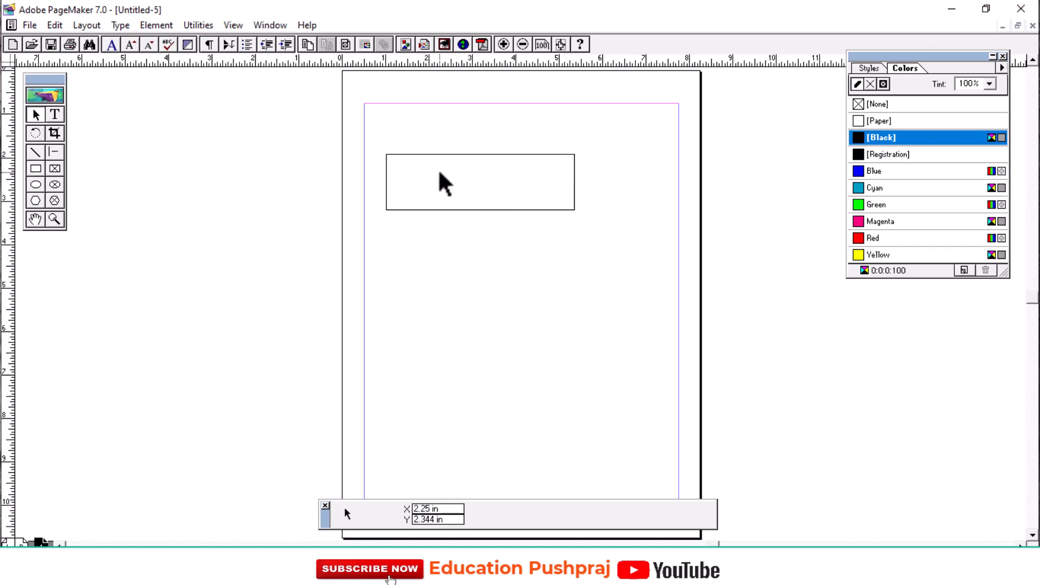
Move the rectangle to the page's horizontal center just below the top margin, and delete it.
{"action": "left_click", "coordinate": [440, 153]}
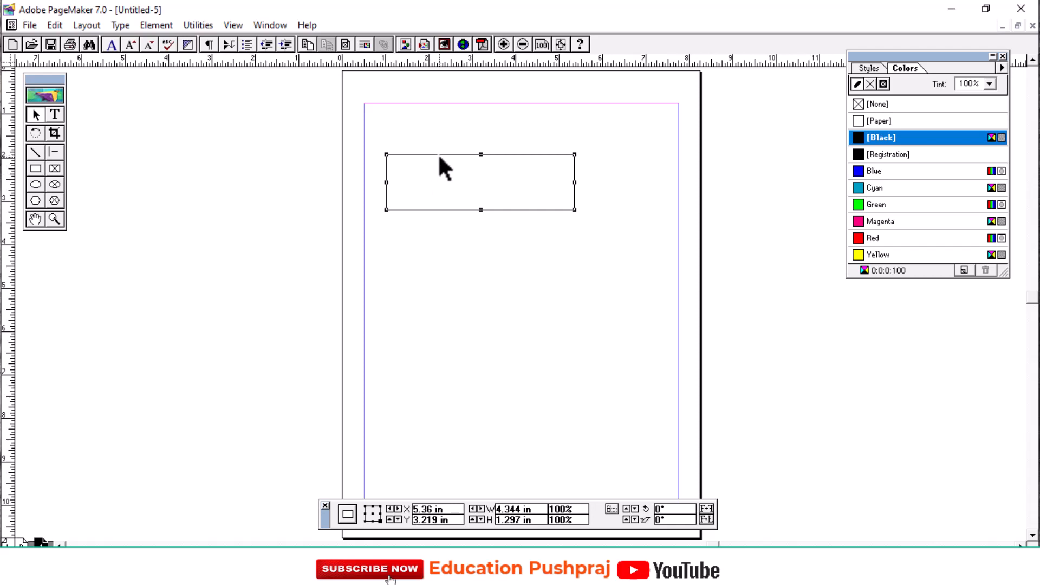
{"action": "left_click_drag", "start_coordinate": [439, 156], "coordinate": [479, 117]}
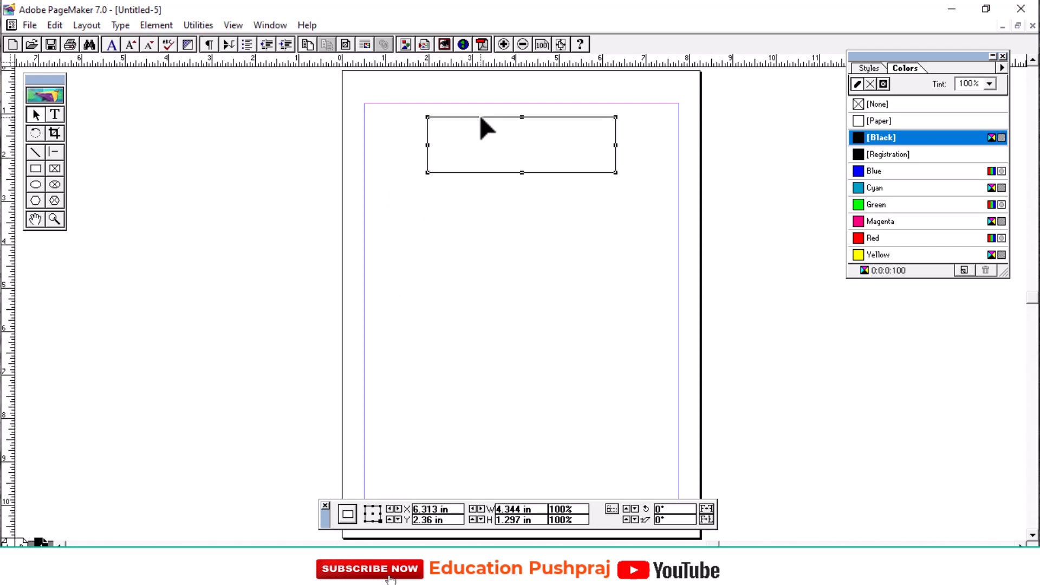
{"action": "key", "text": "Delete"}
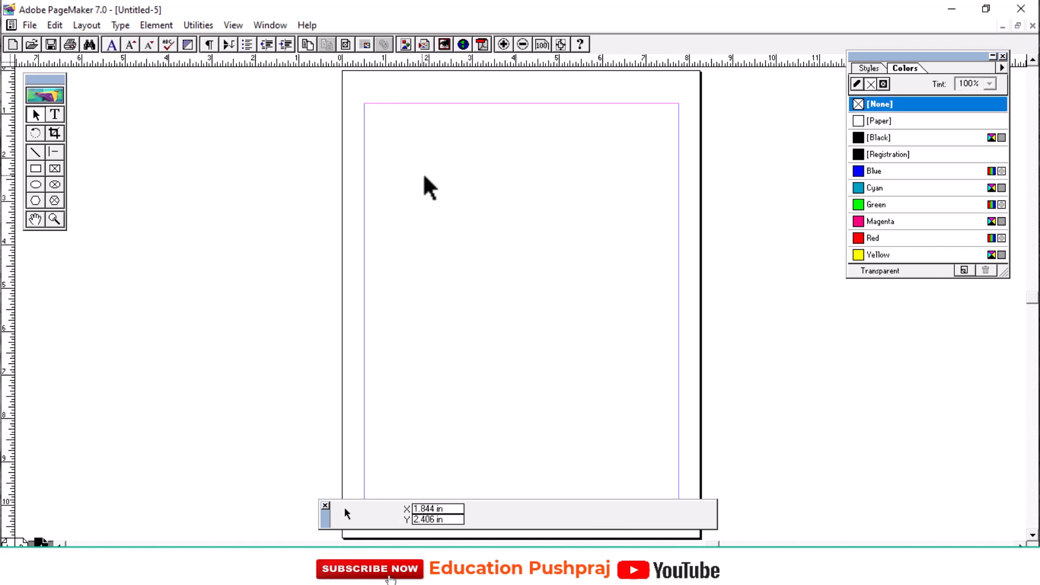
Activate the Text tool.
{"action": "left_click", "coordinate": [56, 116]}
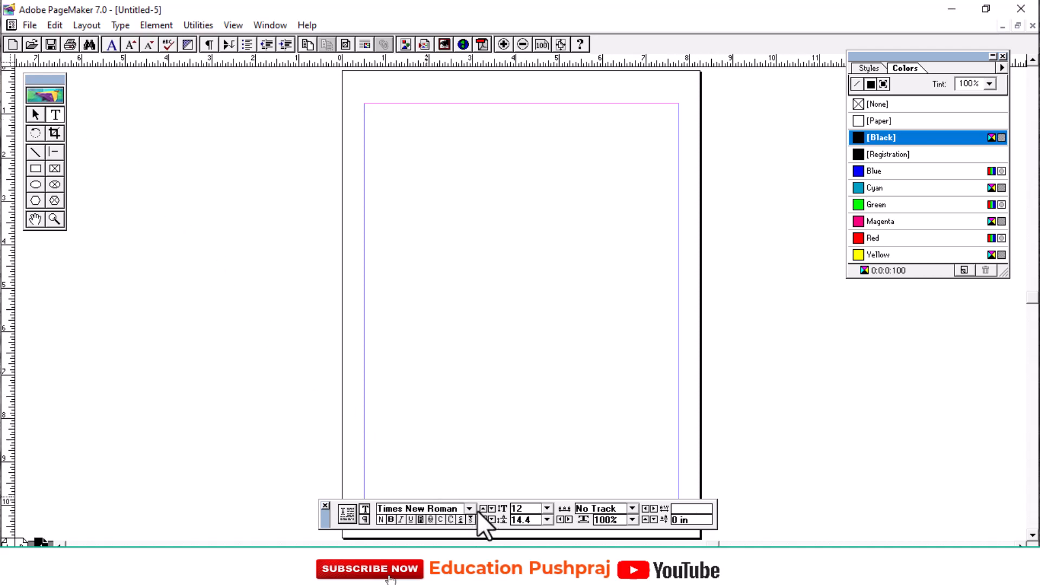
Hide the Control Palette and show it again.
{"action": "left_click", "coordinate": [269, 25]}
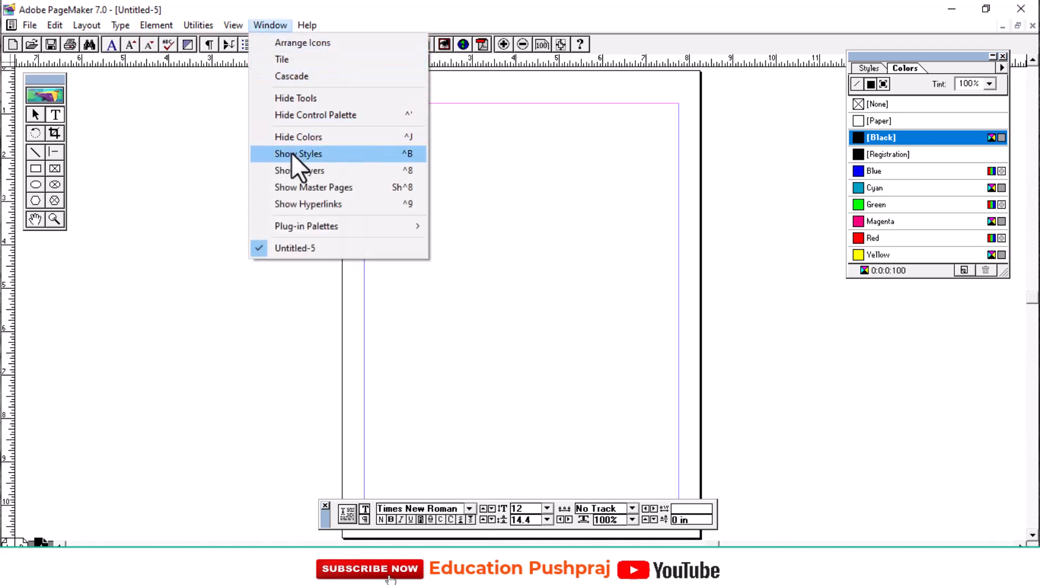
{"action": "left_click", "coordinate": [324, 118]}
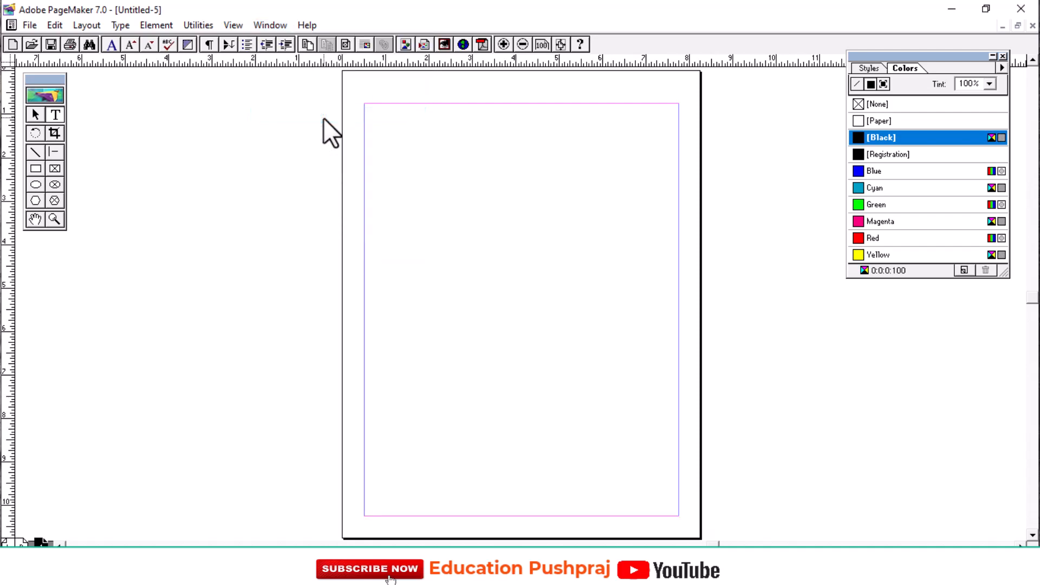
{"action": "left_click", "coordinate": [265, 28]}
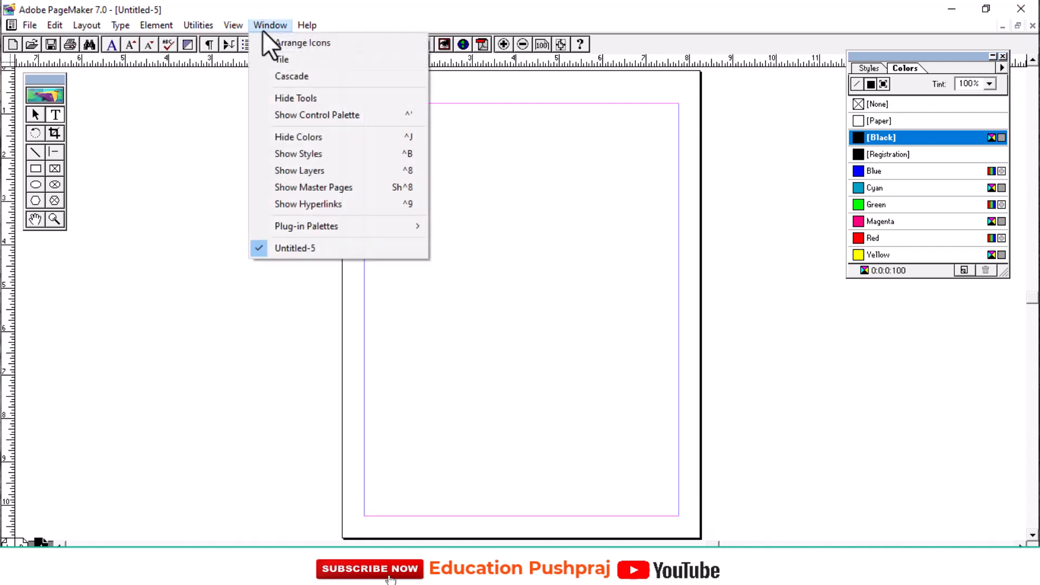
{"action": "left_click", "coordinate": [326, 116]}
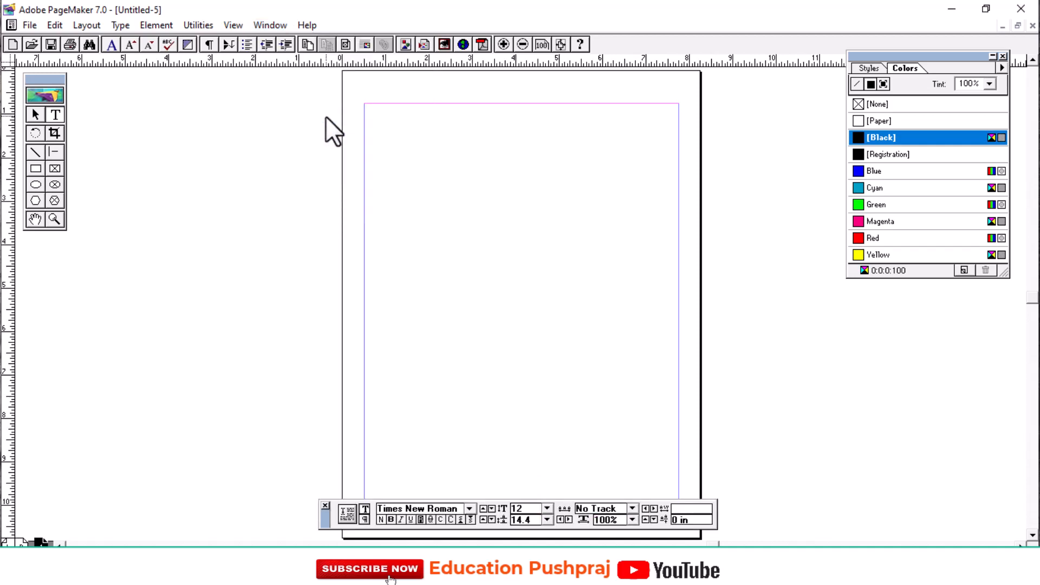
Set the text formatting to the Kruti Dev 010 font, size 14, bold.
{"action": "left_click", "coordinate": [469, 509]}
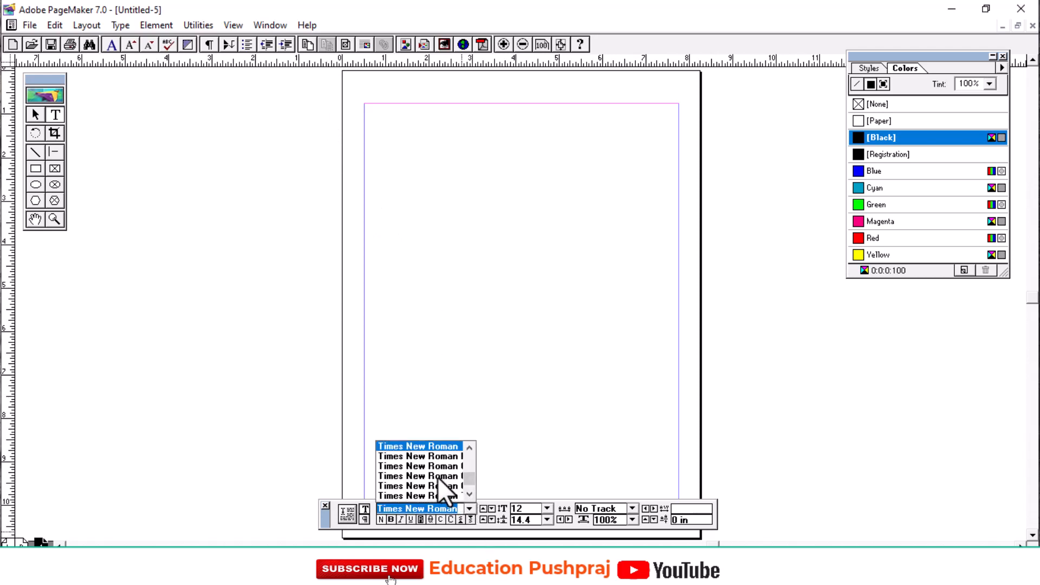
{"action": "type", "text": "Kruti Dev 010"}
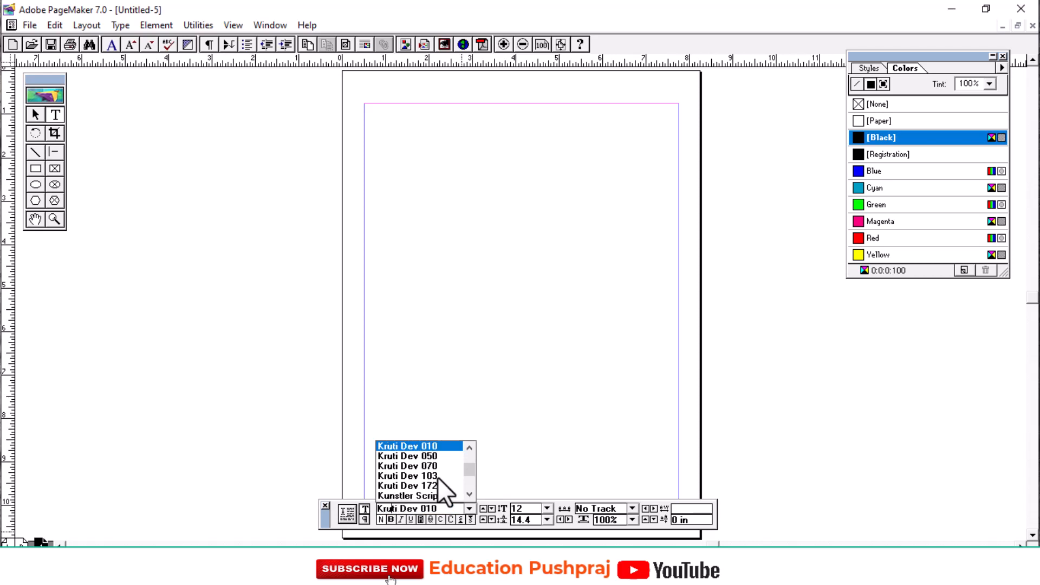
{"action": "left_click", "coordinate": [423, 445]}
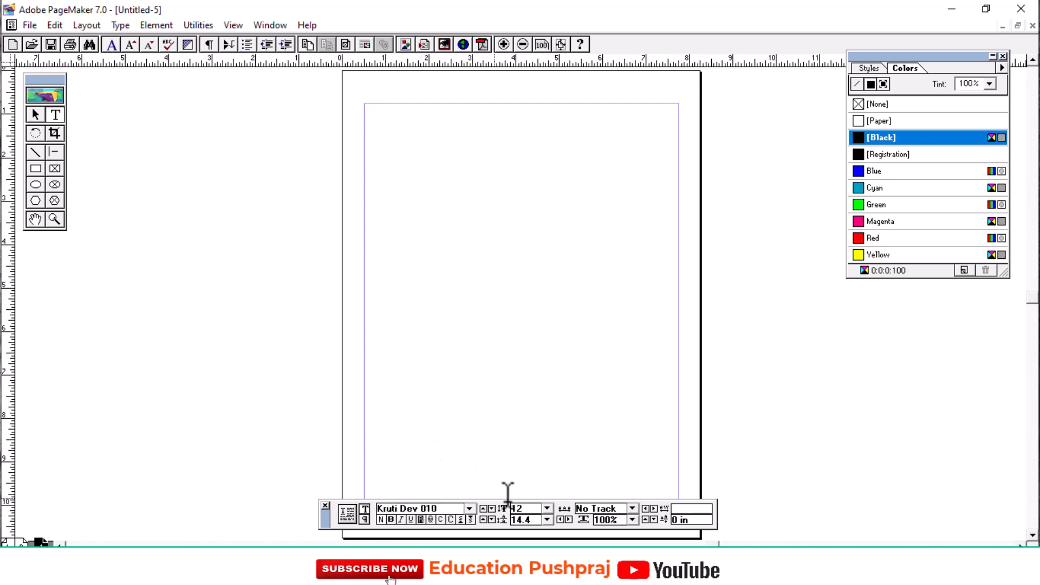
{"action": "left_click", "coordinate": [547, 508]}
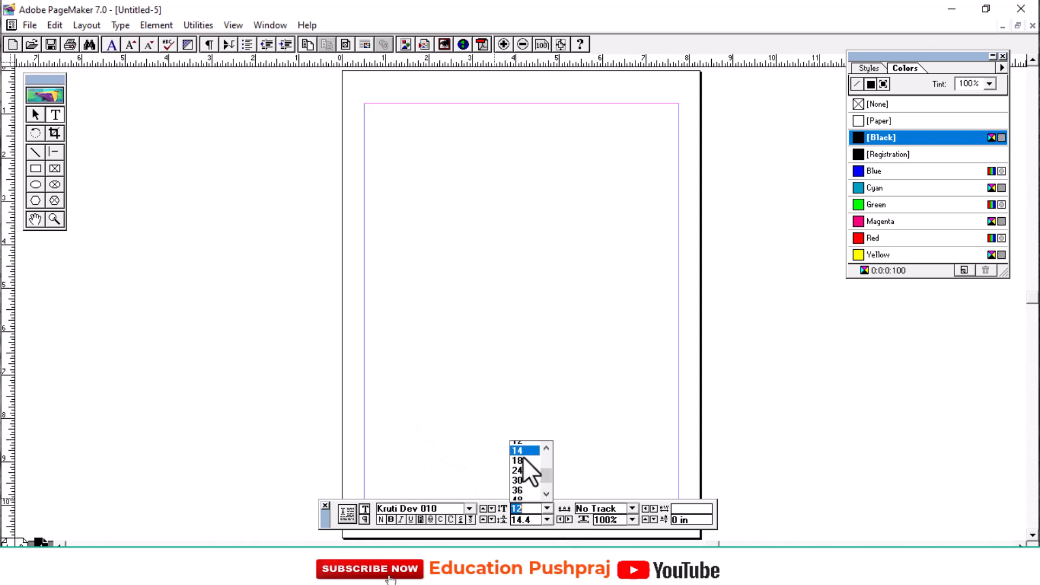
{"action": "left_click", "coordinate": [522, 457]}
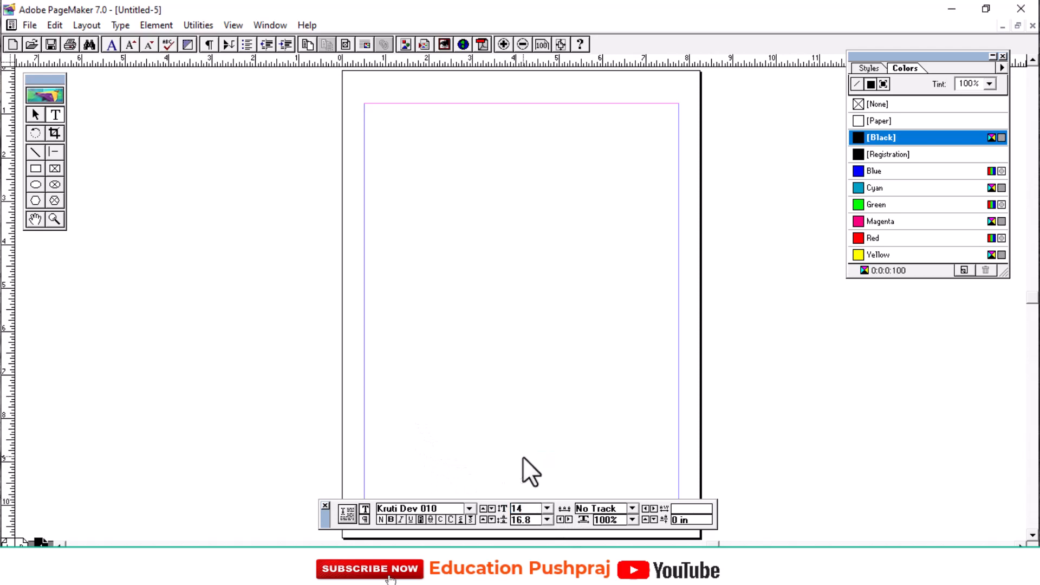
{"action": "left_click", "coordinate": [391, 518]}
Create a text block near the top of the page and enter the Hindi heading "श्री गणेशाय नमः".
{"action": "left_click_drag", "start_coordinate": [383, 139], "coordinate": [549, 184]}
{"action": "type", "text": "Jh x"}
{"action": "key", "text": "BackSpace"}
{"action": "type", "text": "x.ks'k"}
{"action": "key", "text": "BackSpace"}
{"action": "key", "text": "BackSpace"}
{"action": "type", "text": "'kk; ue%"}
Select the whole Hindi heading and enlarge its font size to 25 points.
{"action": "key", "text": "ctrl+a"}
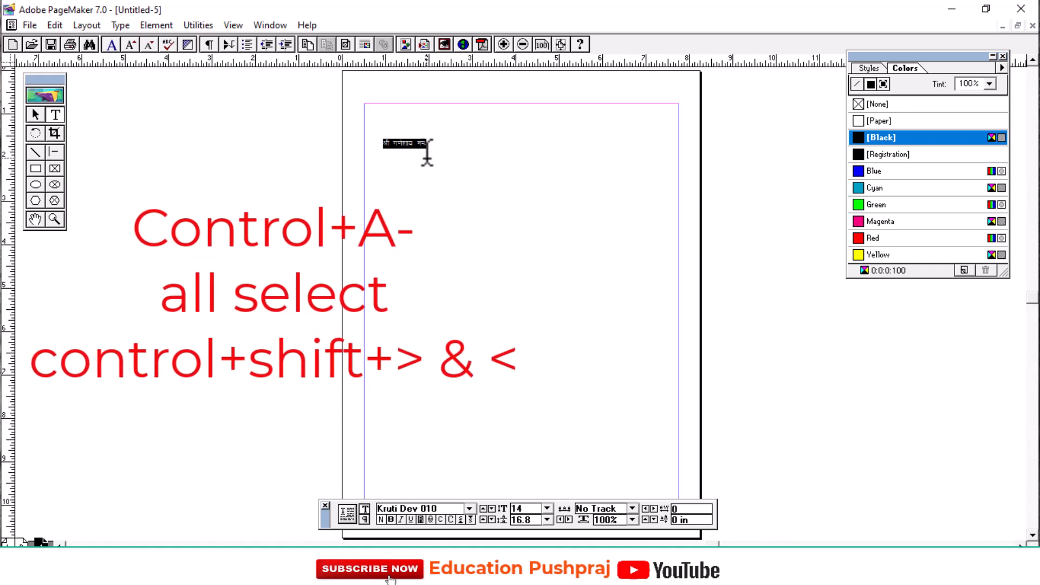
{"action": "key", "text": "ctrl+shift+period"}
{"action": "key", "text": "ctrl+shift+period"}
{"action": "key", "text": "ctrl+shift+period"}
{"action": "key", "text": "ctrl+shift+period"}
{"action": "key", "text": "ctrl+shift+period"}
{"action": "key", "text": "ctrl+shift+period"}
{"action": "key", "text": "ctrl+shift+period"}
{"action": "key", "text": "ctrl+shift+period"}
{"action": "key", "text": "ctrl+shift+period"}
{"action": "key", "text": "ctrl+shift+period"}
Enlarge the selected Hindi heading's font size to 33 points.
{"action": "key", "text": "ctrl+shift+period"}
{"action": "key", "text": "ctrl+shift+period"}
{"action": "key", "text": "ctrl+shift+period"}
{"action": "key", "text": "ctrl+shift+period"}
{"action": "key", "text": "ctrl+shift+period"}
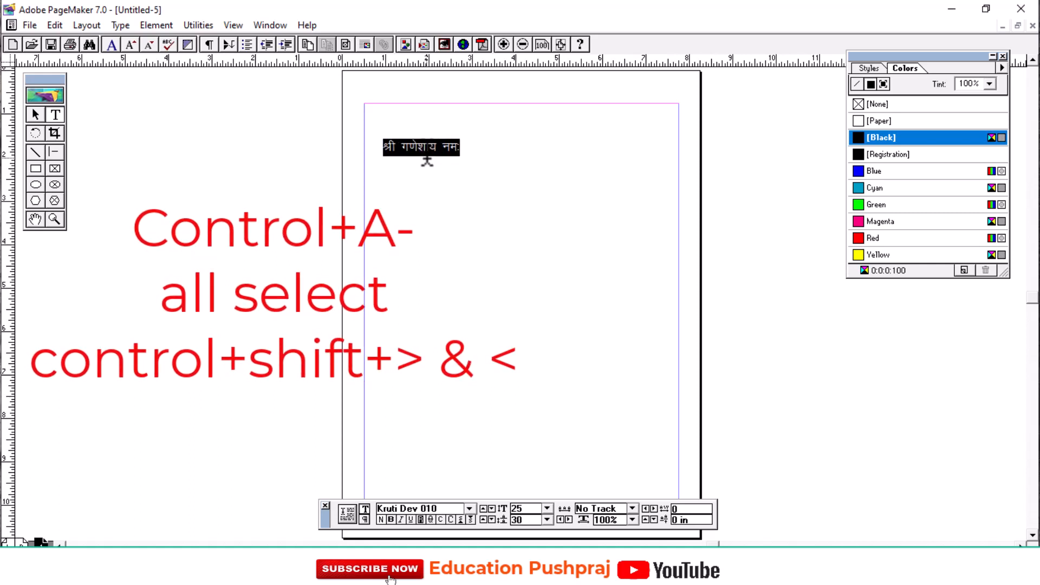
{"action": "key", "text": "ctrl+shift+period"}
{"action": "key", "text": "ctrl+shift+period"}
{"action": "key", "text": "ctrl+shift+period"}
{"action": "key", "text": "ctrl+shift+period"}
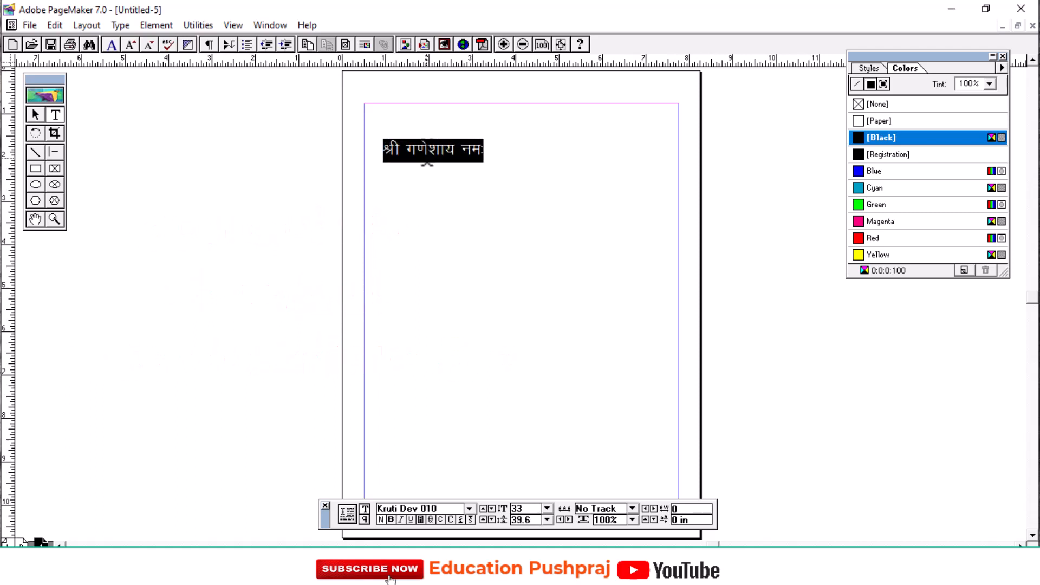
Enter the filler text "रकसरसरसार" after the heading and widen the text block to about 6.58 inches.
{"action": "left_click", "coordinate": [496, 142]}
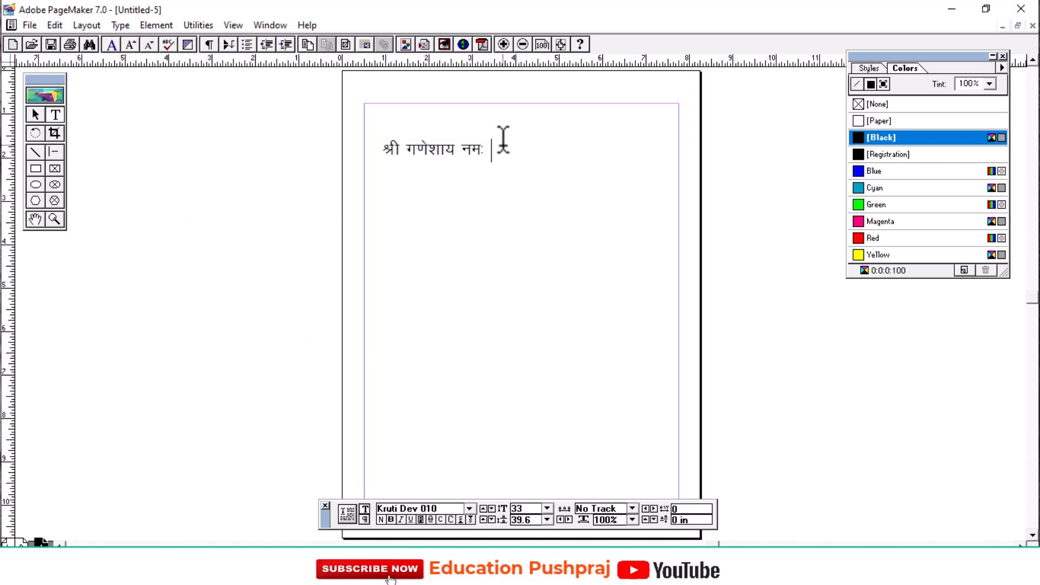
{"action": "type", "text": "jdljljlkj"}
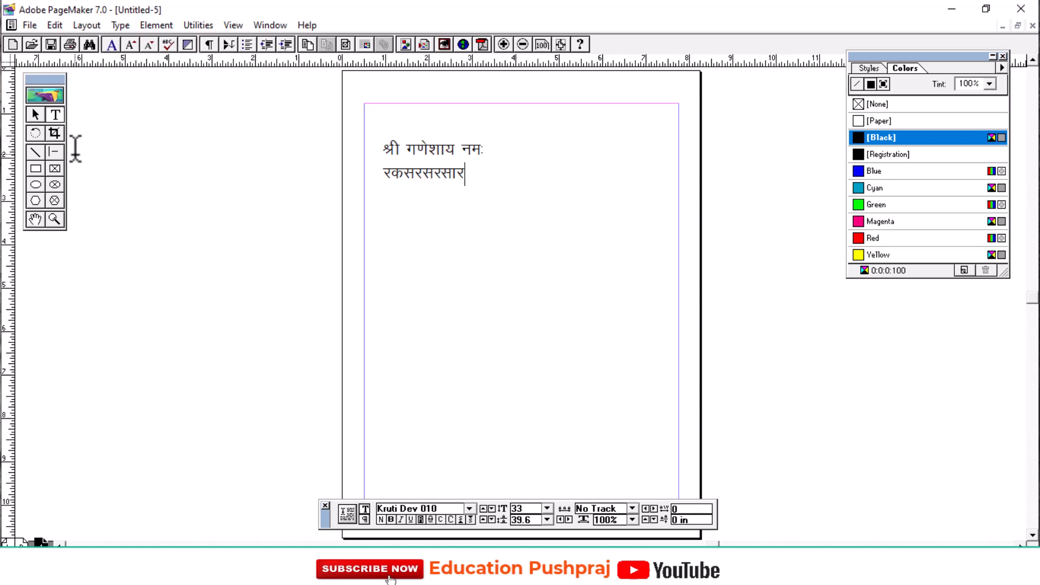
{"action": "left_click", "coordinate": [36, 115]}
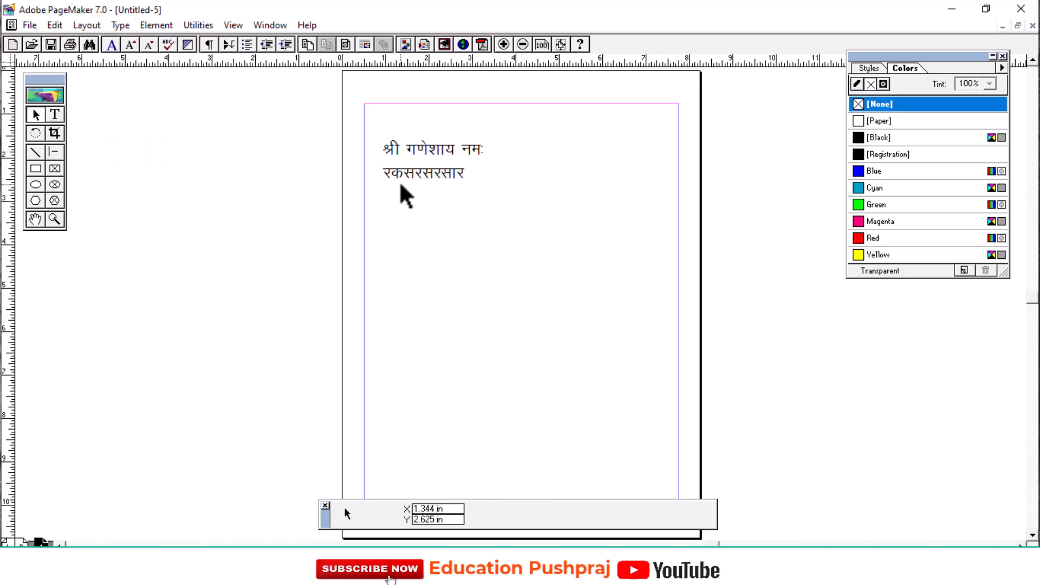
{"action": "left_click", "coordinate": [408, 162]}
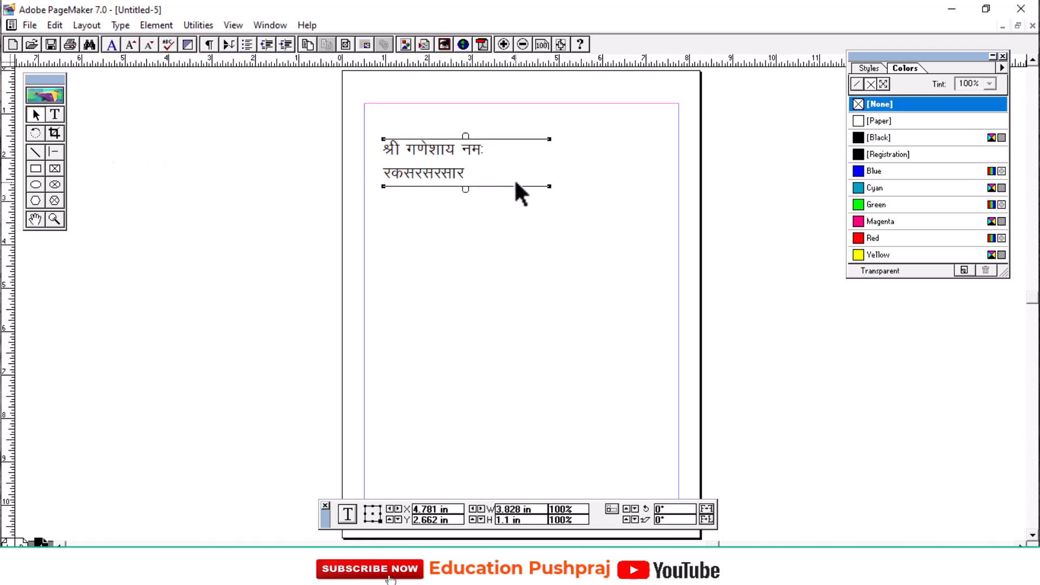
{"action": "left_click_drag", "start_coordinate": [550, 186], "coordinate": [670, 174]}
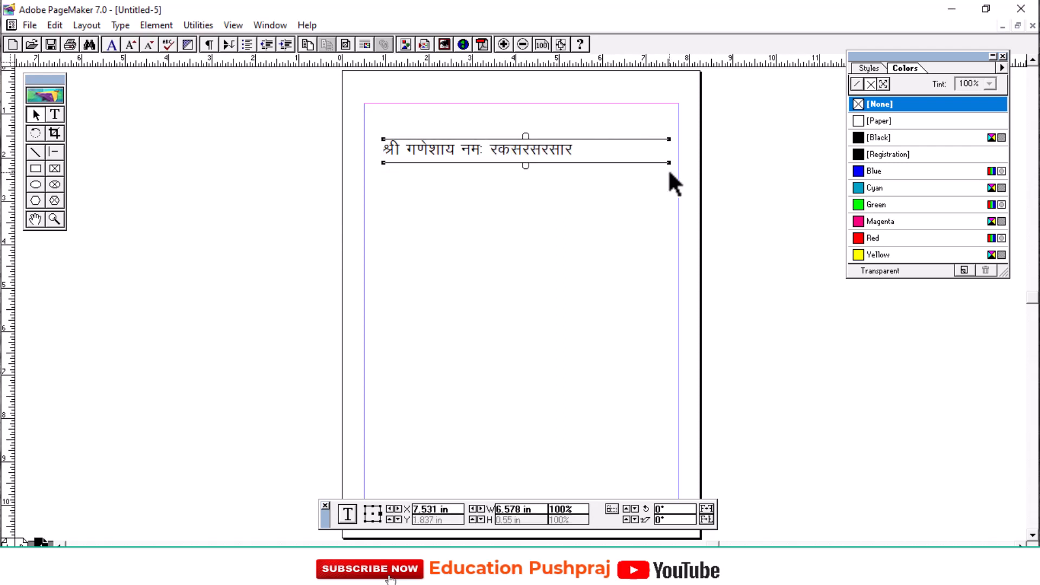
Delete the filler text that follows the heading "श्री गणेशाय नमः".
{"action": "key", "text": "F9"}
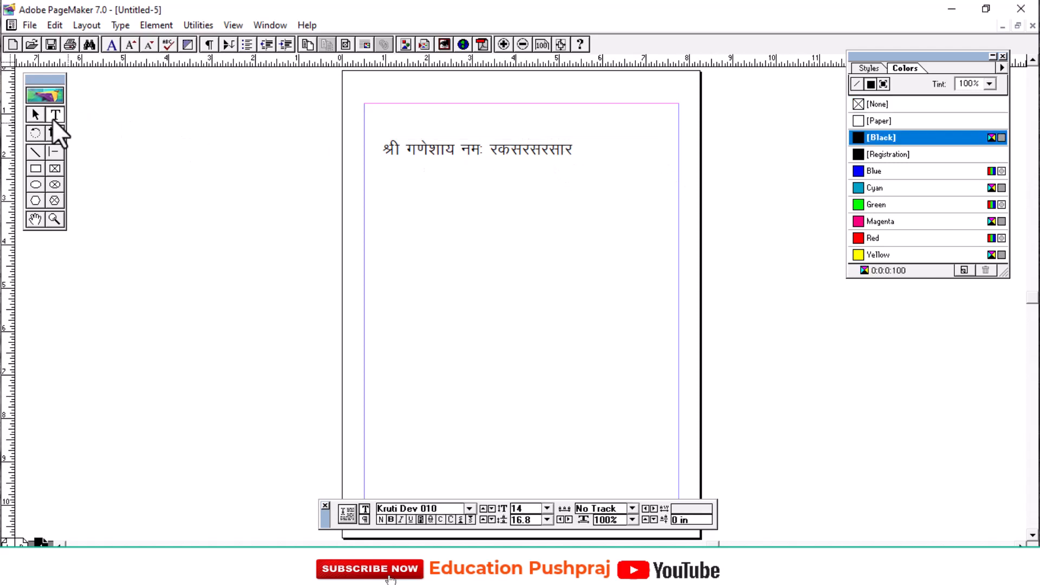
{"action": "left_click", "coordinate": [578, 148]}
{"action": "key", "text": "BackSpace"}
{"action": "key", "text": "BackSpace"}
{"action": "key", "text": "BackSpace"}
{"action": "key", "text": "BackSpace"}
{"action": "key", "text": "BackSpace"}
{"action": "key", "text": "BackSpace"}
{"action": "key", "text": "BackSpace"}
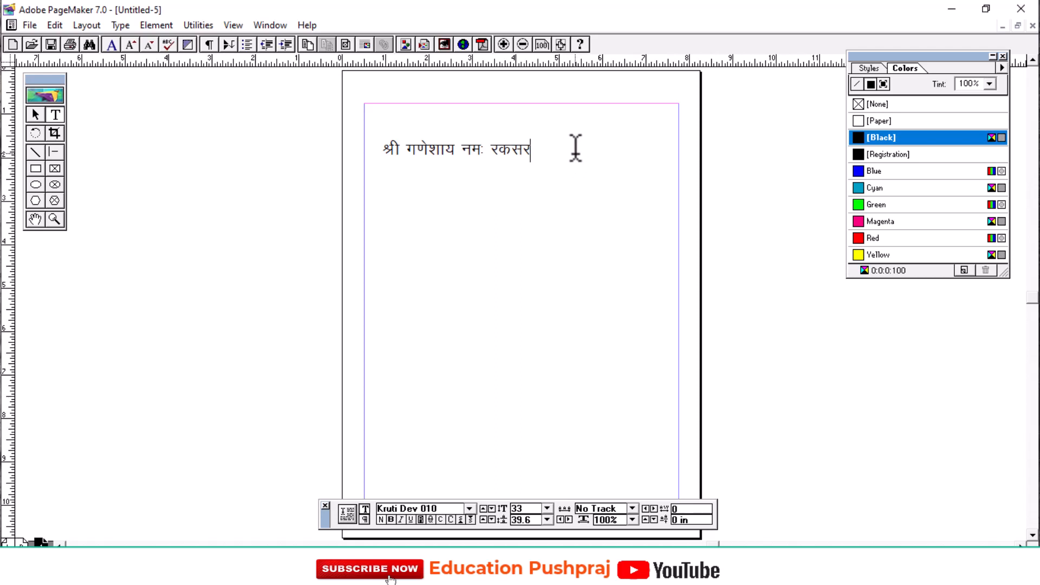
{"action": "key", "text": "BackSpace"}
{"action": "key", "text": "BackSpace"}
{"action": "key", "text": "BackSpace"}
{"action": "key", "text": "BackSpace"}
{"action": "key", "text": "BackSpace"}
Colour the whole heading text Blue.
{"action": "left_click_drag", "start_coordinate": [489, 147], "coordinate": [378, 146]}
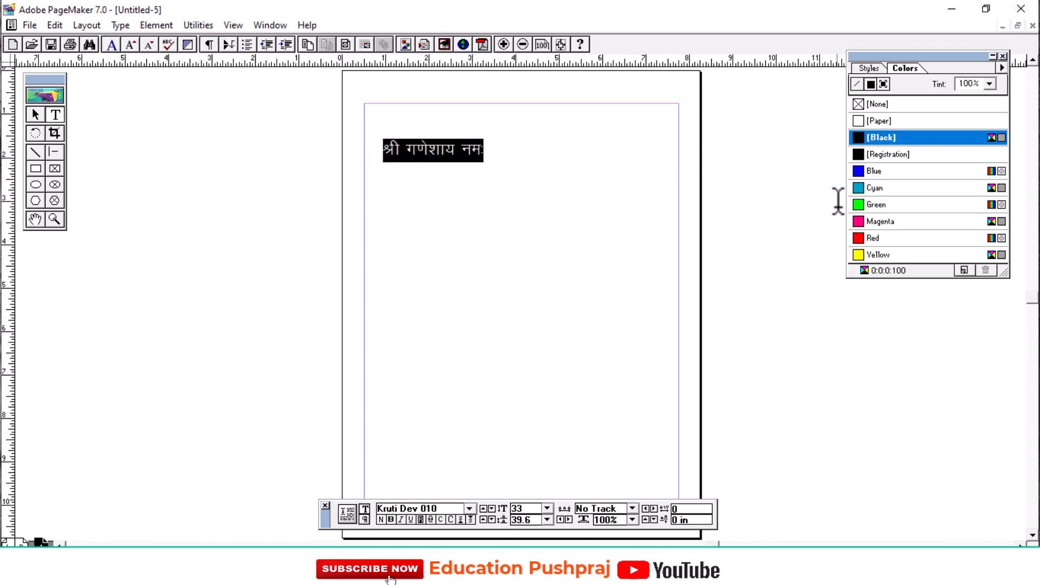
{"action": "left_click", "coordinate": [858, 171]}
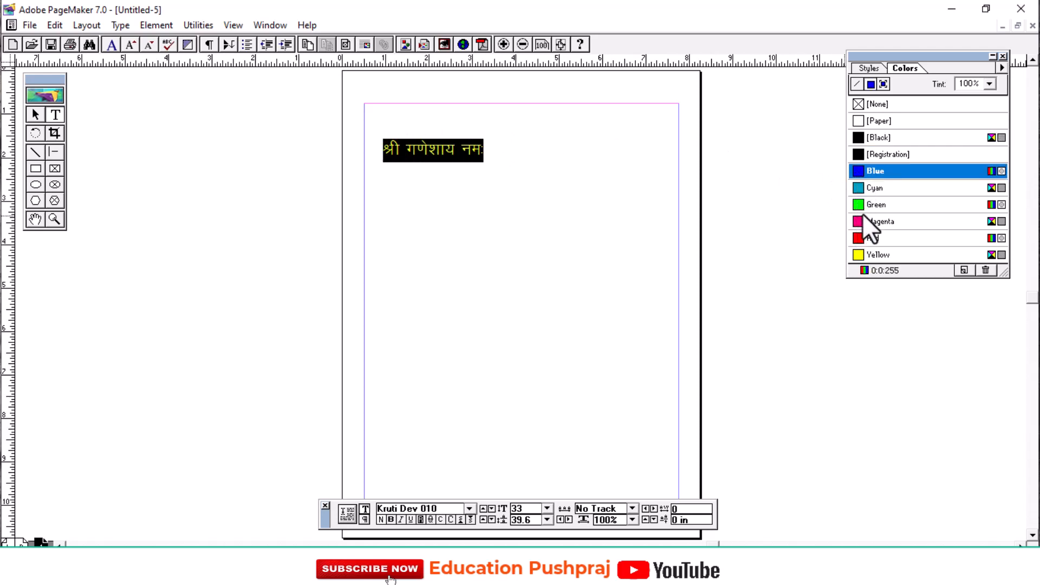
{"action": "left_click", "coordinate": [541, 155]}
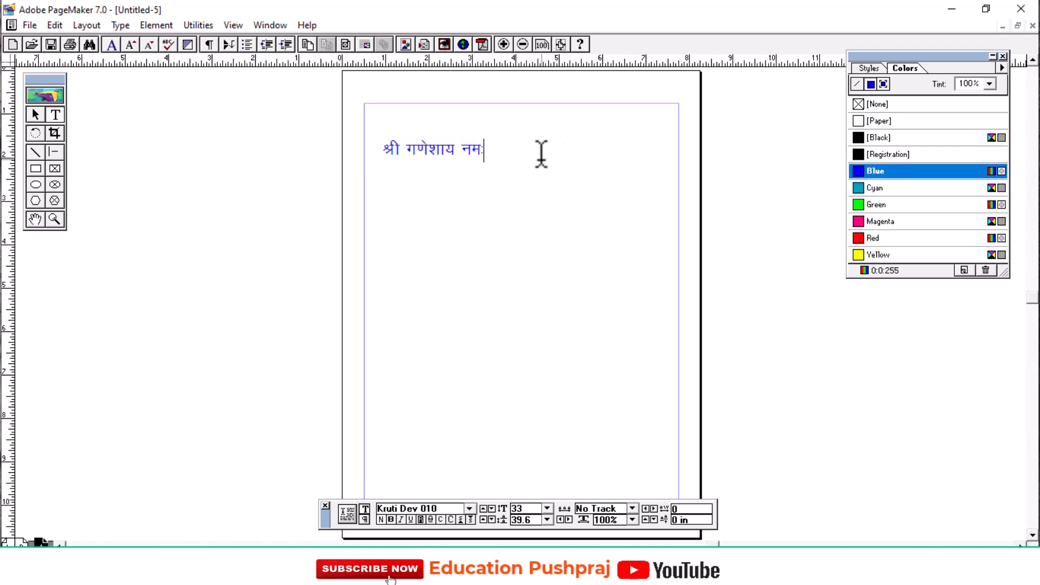
Change the whole heading text's colour to Red.
{"action": "left_click_drag", "start_coordinate": [541, 156], "coordinate": [364, 145]}
{"action": "left_click", "coordinate": [857, 238]}
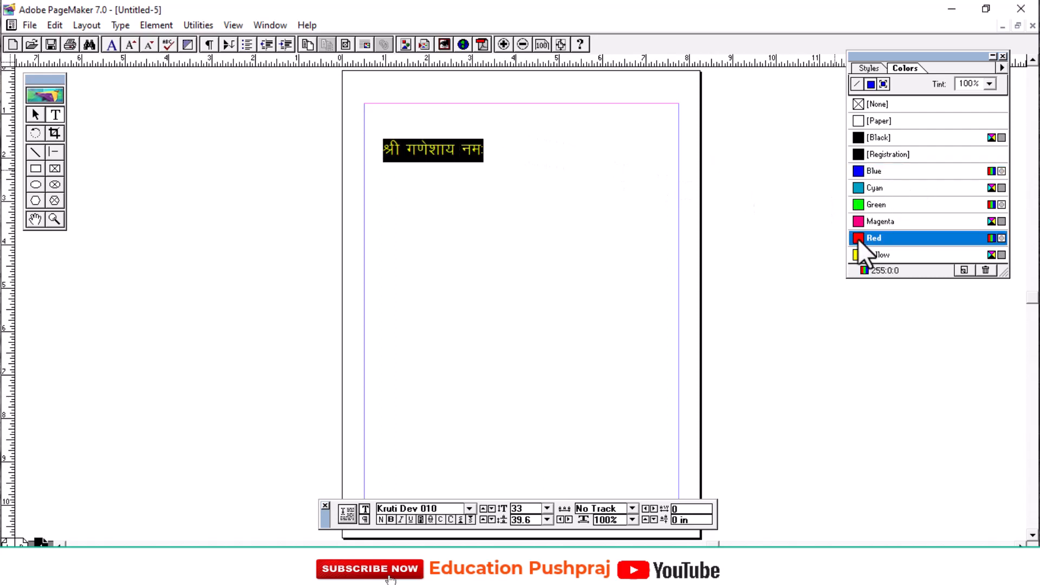
{"action": "left_click", "coordinate": [506, 173]}
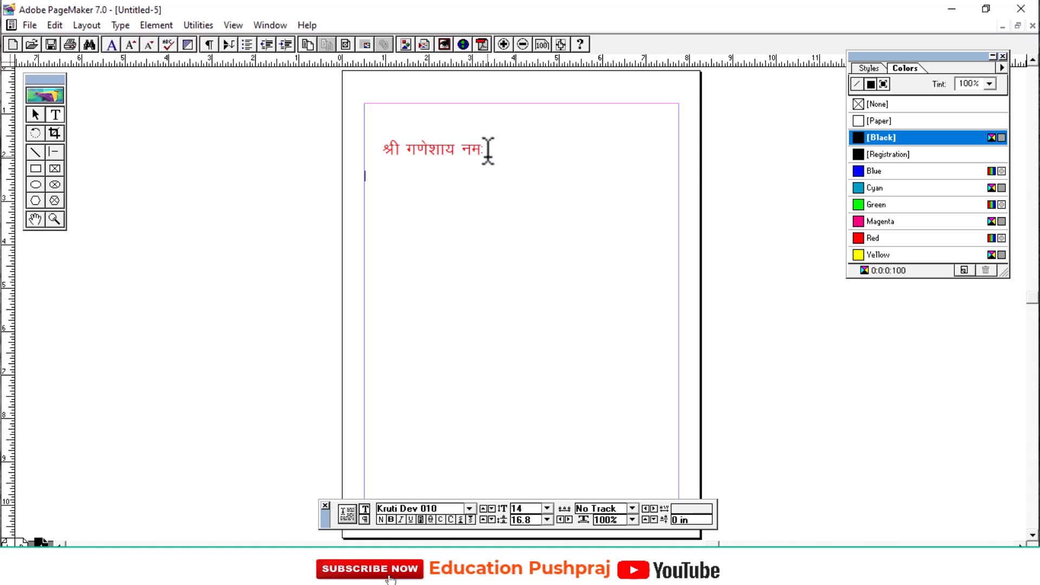
Narrow the heading's text block to about 2.5 inches and move it near the centre of the top margin.
{"action": "left_click", "coordinate": [36, 115]}
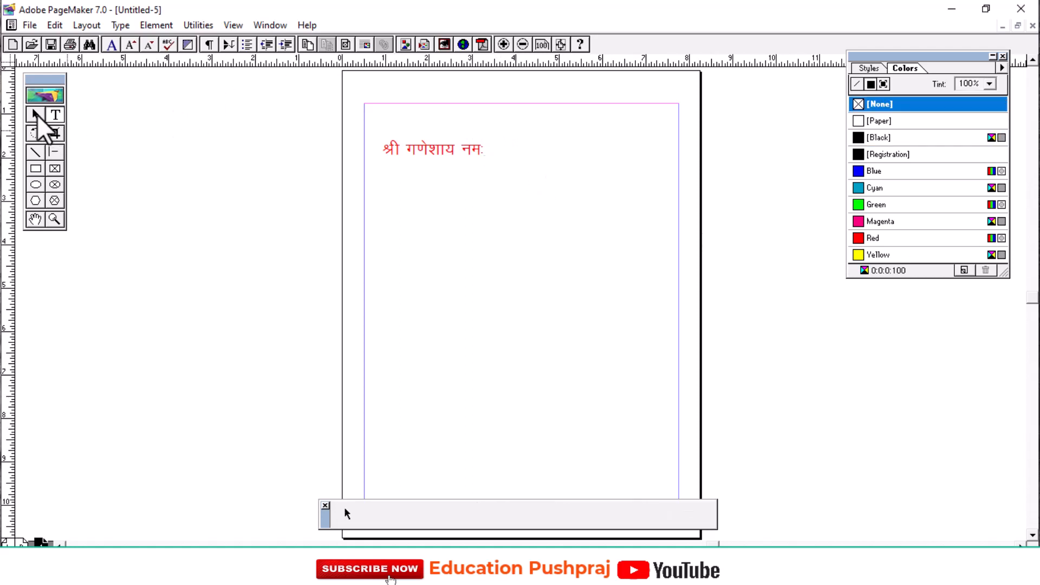
{"action": "left_click", "coordinate": [438, 154]}
{"action": "left_click_drag", "start_coordinate": [671, 169], "coordinate": [519, 119]}
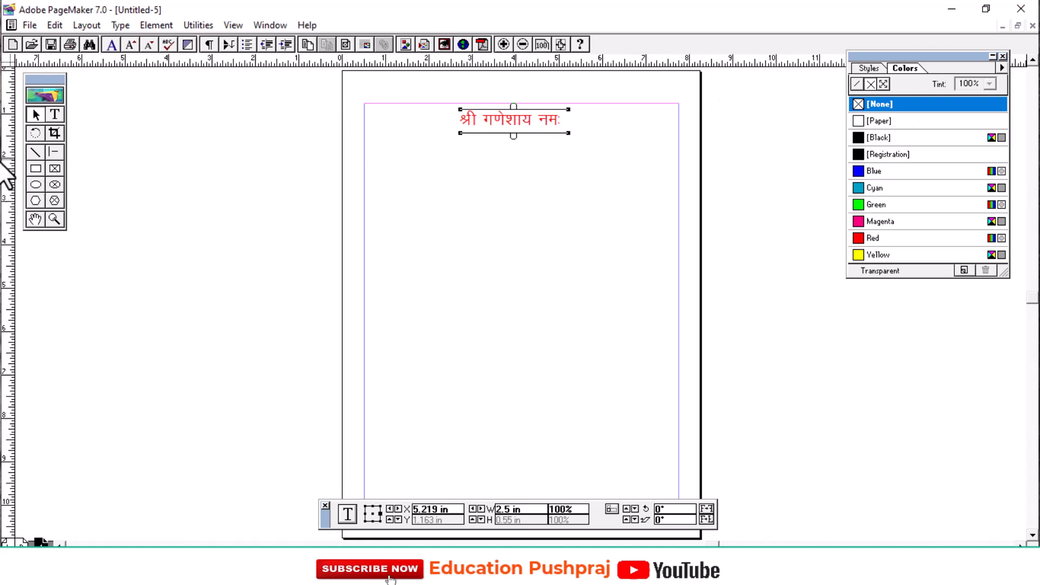
Add a vertical ruler guide at about 4.1 inches and a horizontal ruler guide at about 5.75 inches, crossing mid-page.
{"action": "left_click_drag", "start_coordinate": [4, 179], "coordinate": [522, 160]}
{"action": "left_click_drag", "start_coordinate": [521, 161], "coordinate": [520, 161]}
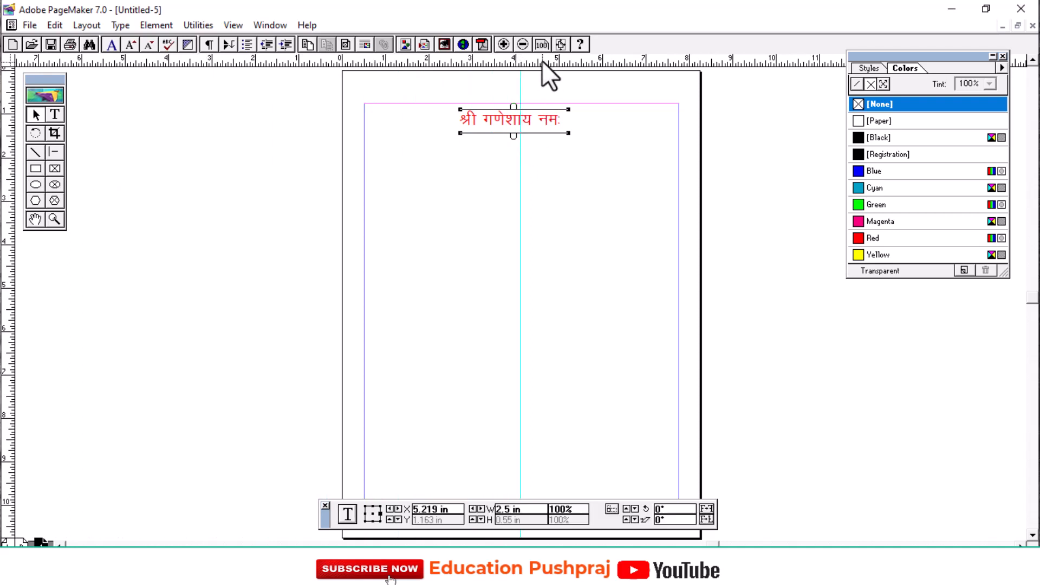
{"action": "left_click_drag", "start_coordinate": [540, 60], "coordinate": [557, 320]}
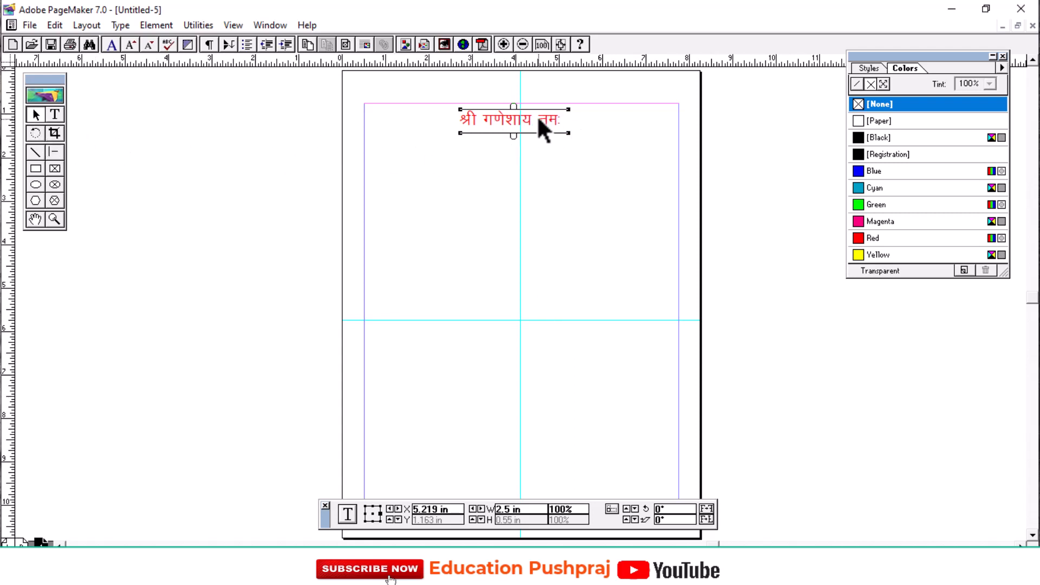
Centre the heading's text block on the vertical guide and nudge it up against the top margin.
{"action": "left_click_drag", "start_coordinate": [539, 120], "coordinate": [548, 119]}
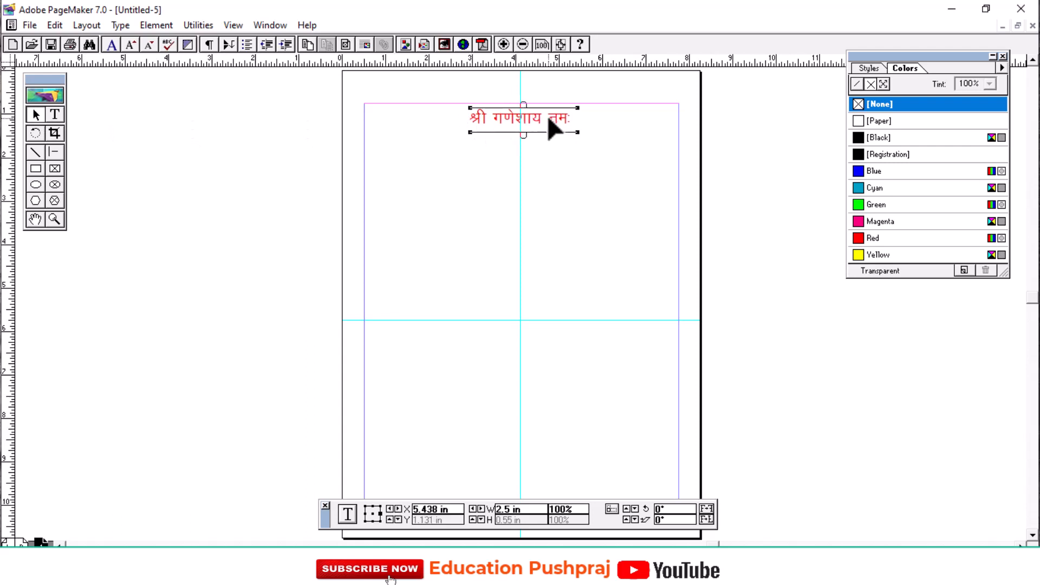
{"action": "key", "text": "Left"}
{"action": "key", "text": "Left"}
{"action": "key", "text": "Left"}
{"action": "key", "text": "Left"}
{"action": "key", "text": "Left"}
{"action": "key", "text": "Left"}
{"action": "key", "text": "Left"}
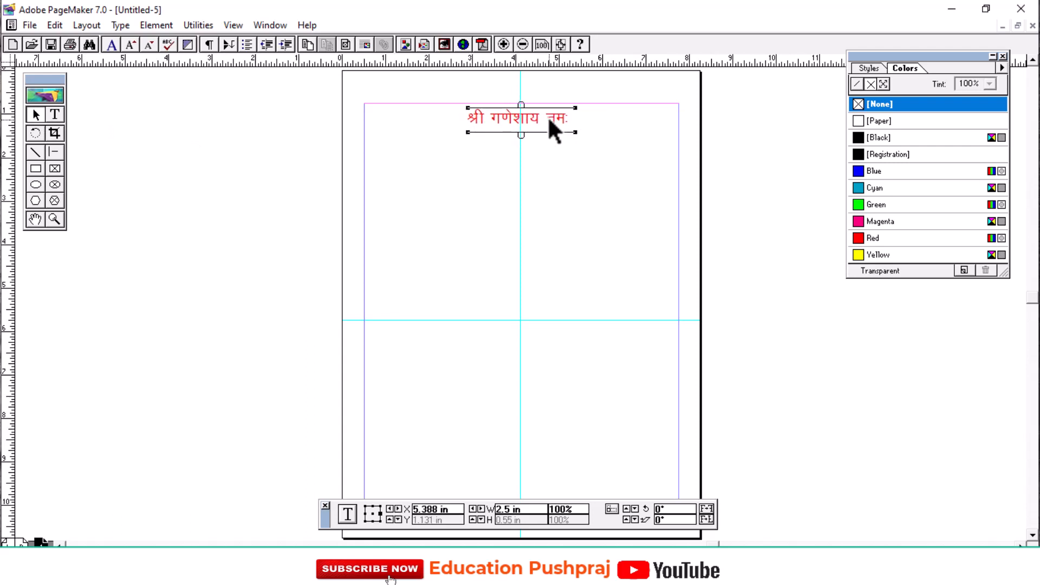
{"action": "key", "text": "Up"}
{"action": "key", "text": "Up"}
{"action": "key", "text": "Up"}
{"action": "key", "text": "Up"}
{"action": "key", "text": "Up"}
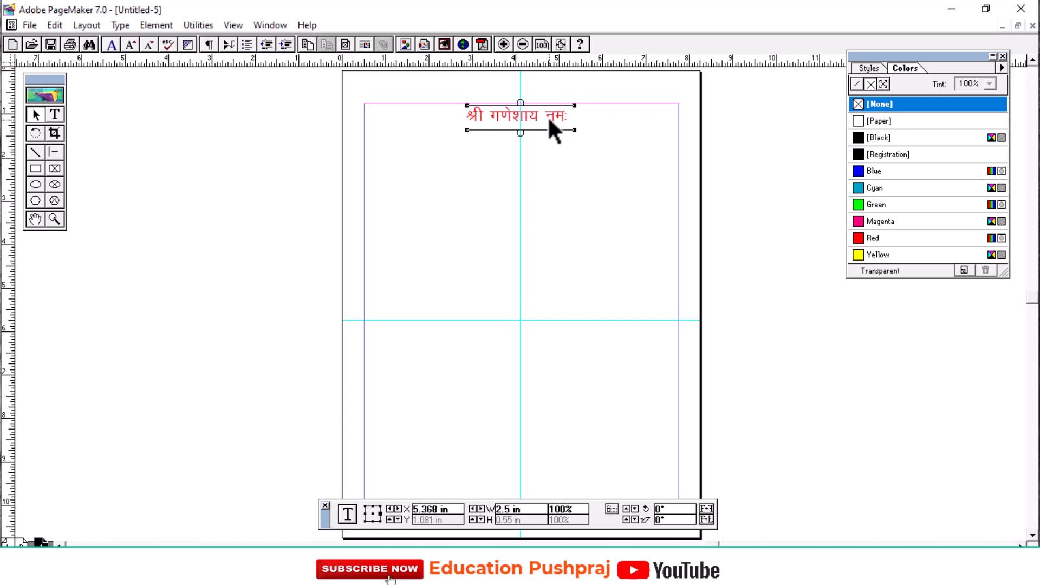
{"action": "left_click", "coordinate": [557, 167]}
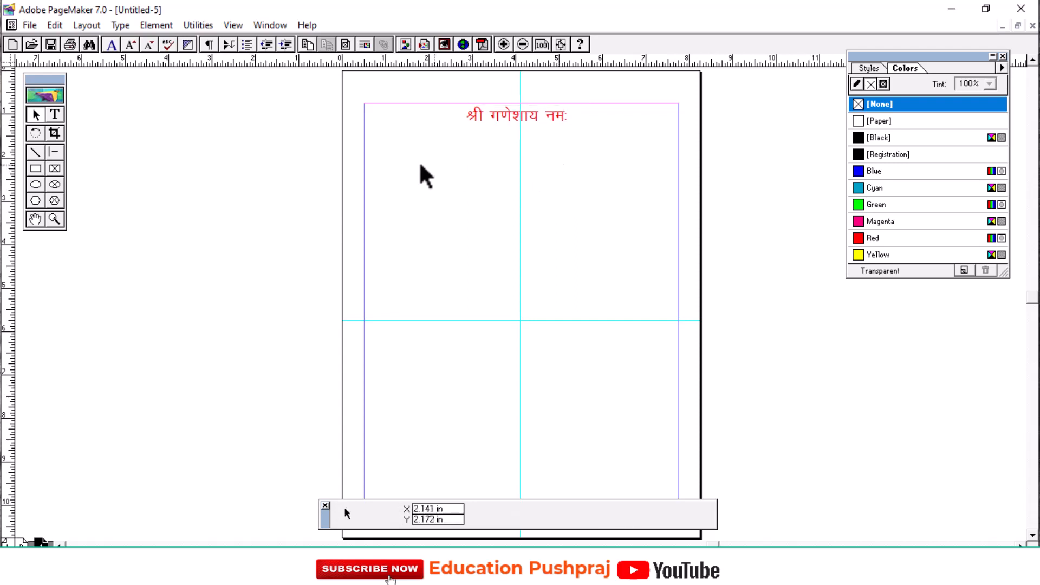
Rotate the heading's text block to about -37° and turn it back to roughly horizontal.
{"action": "left_click", "coordinate": [35, 134]}
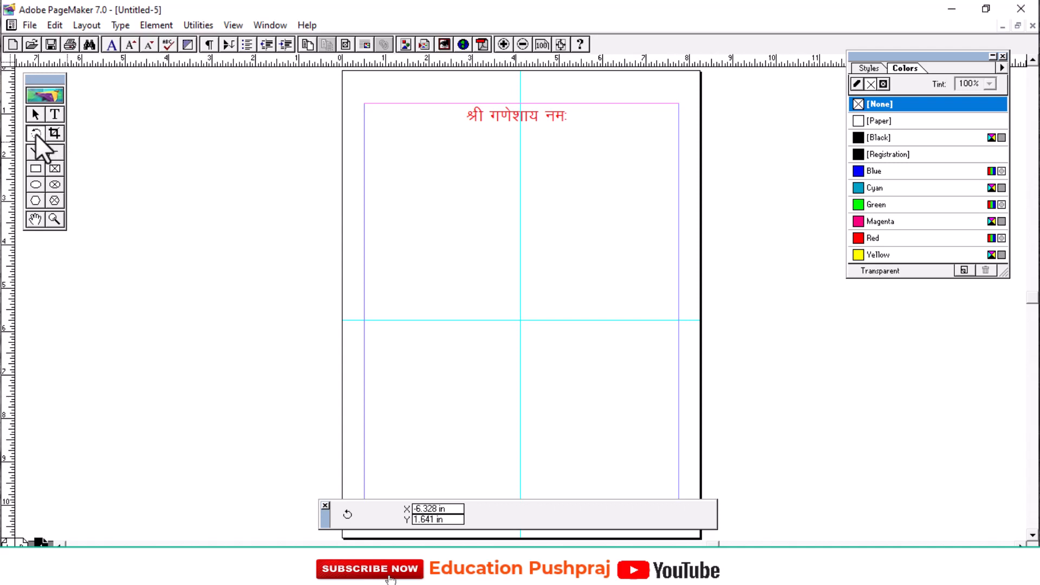
{"action": "left_click", "coordinate": [470, 118]}
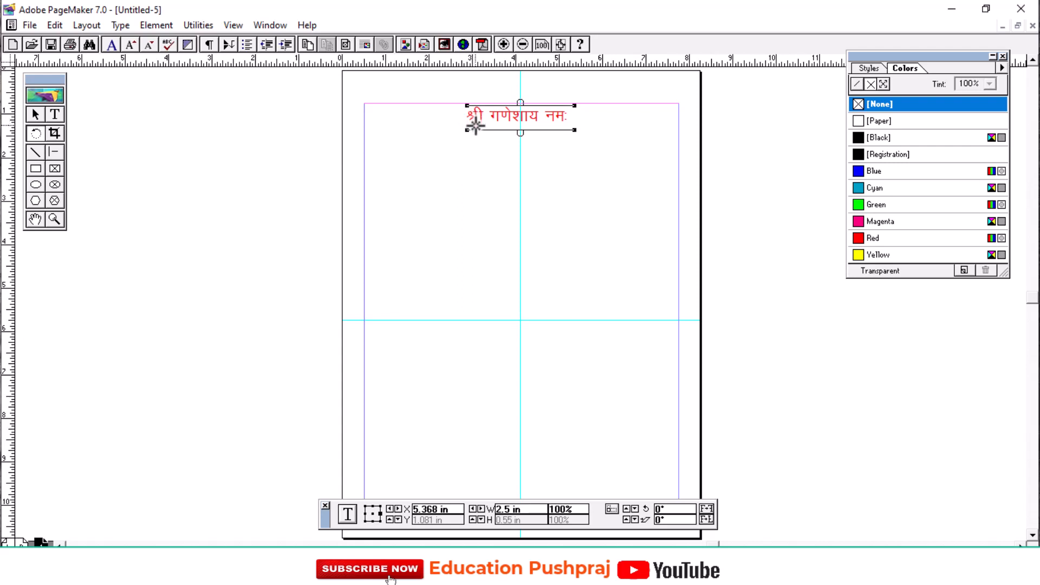
{"action": "left_click_drag", "start_coordinate": [466, 131], "coordinate": [545, 191]}
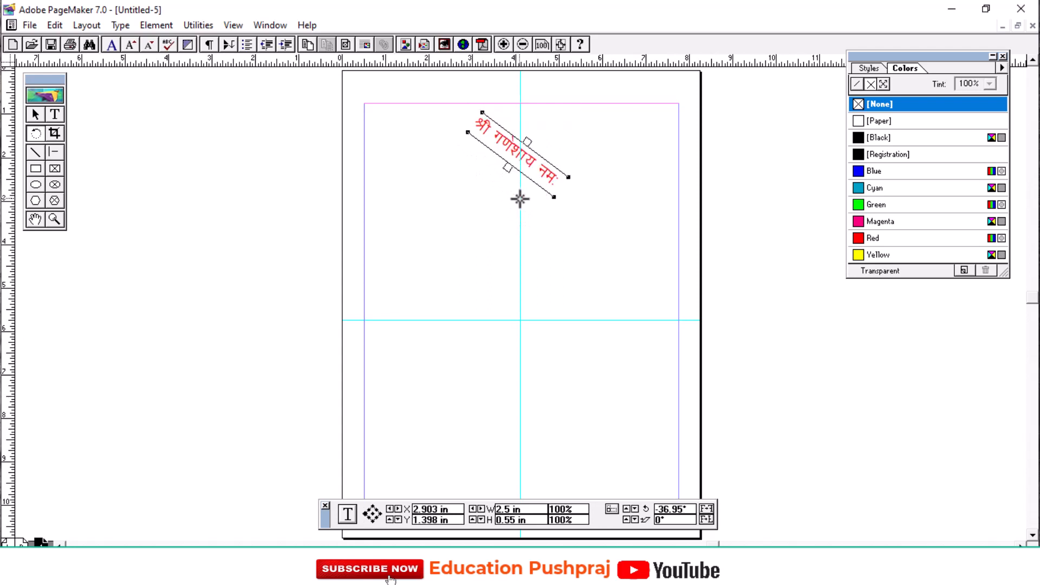
{"action": "left_click_drag", "start_coordinate": [466, 129], "coordinate": [546, 72]}
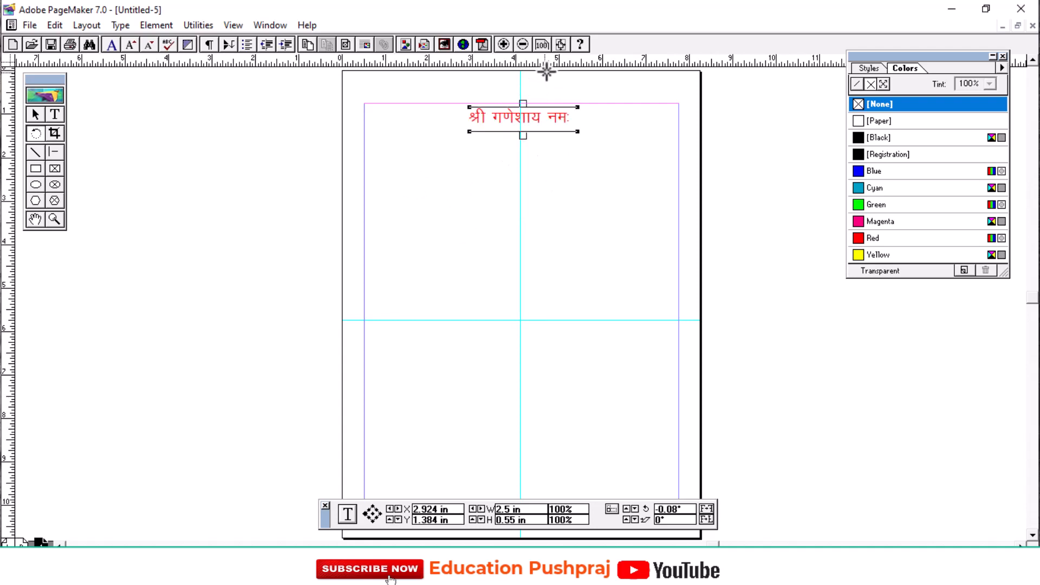
{"action": "left_click", "coordinate": [471, 215]}
Draw a diagonal line about 9.18 inches long at about -35° across the page below the heading.
{"action": "left_click", "coordinate": [56, 134]}
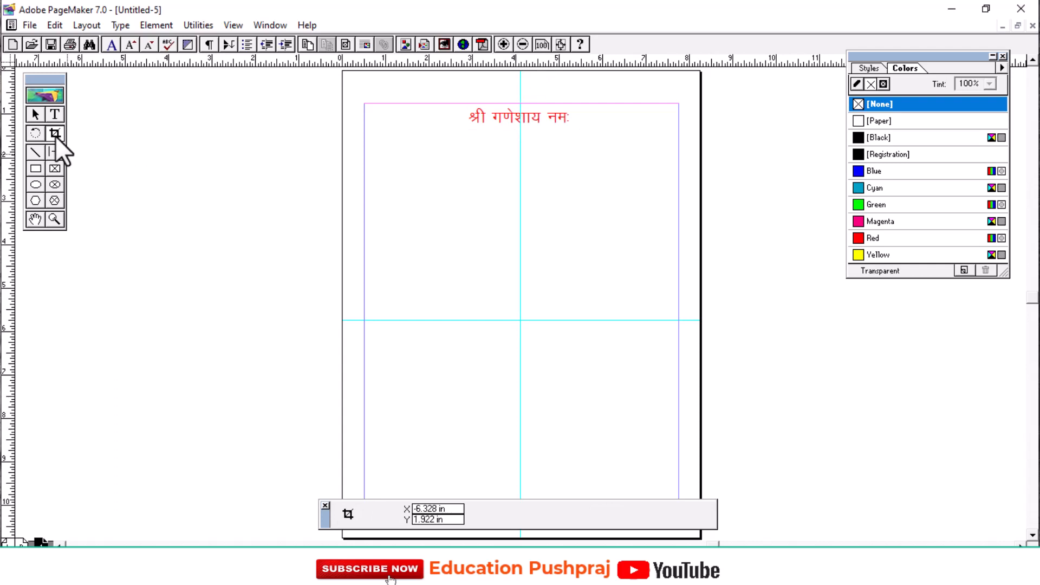
{"action": "left_click", "coordinate": [32, 153]}
{"action": "mouse_move", "coordinate": [352, 157]}
{"action": "left_mouse_down"}
{"action": "mouse_move", "coordinate": [569, 323]}
{"action": "mouse_move", "coordinate": [680, 386]}
{"action": "left_mouse_up"}
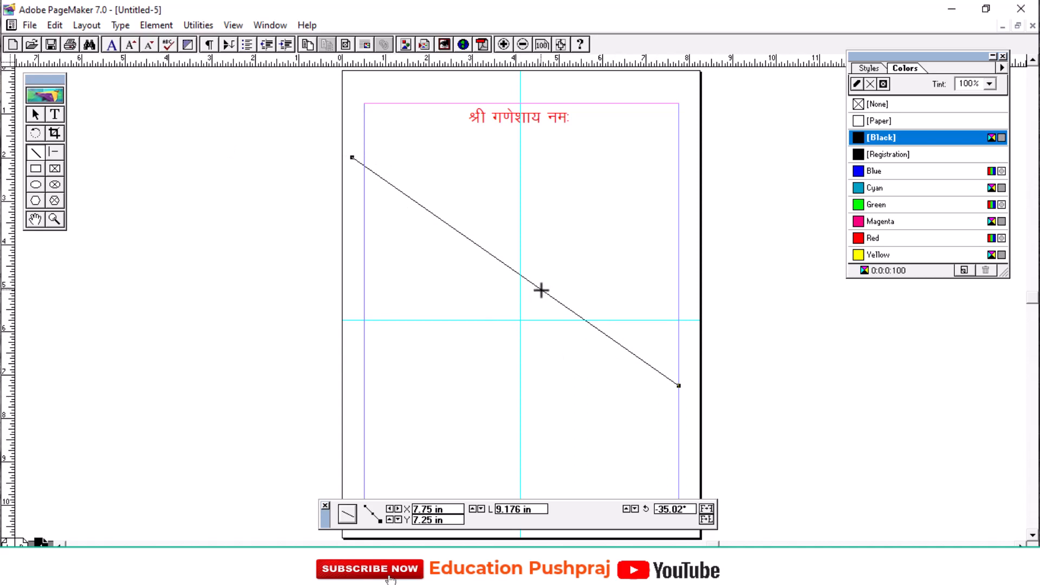
Try Magenta, Red and Blue on the diagonal line, and delete the line.
{"action": "left_click", "coordinate": [857, 222]}
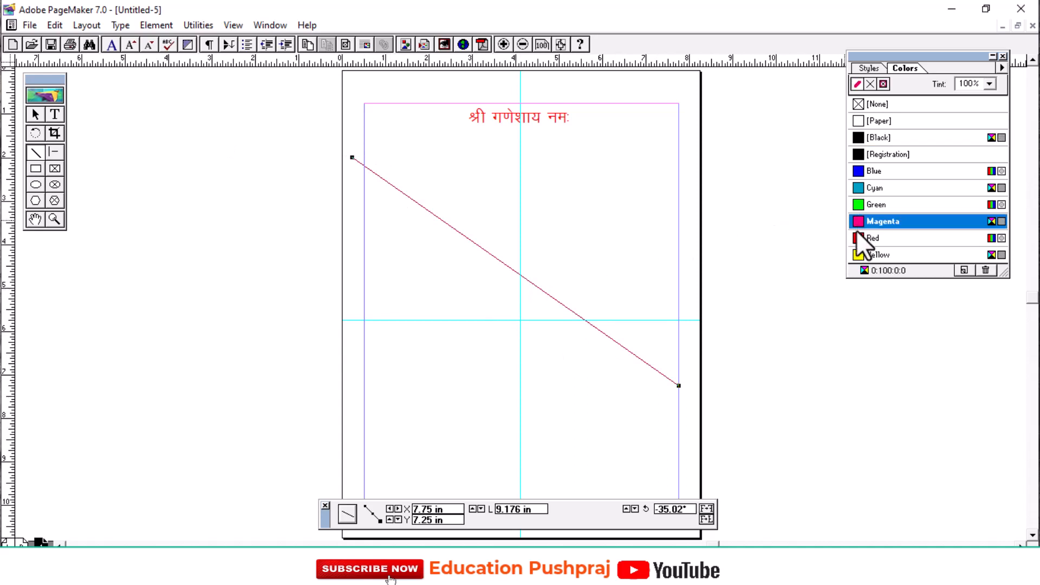
{"action": "left_click", "coordinate": [857, 238]}
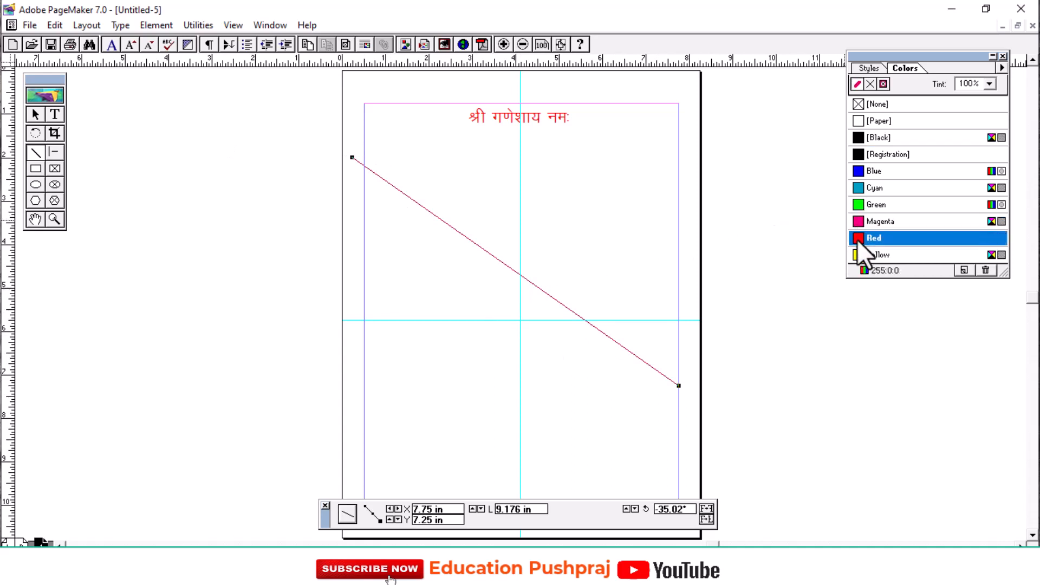
{"action": "left_click", "coordinate": [857, 171]}
{"action": "key", "text": "Delete"}
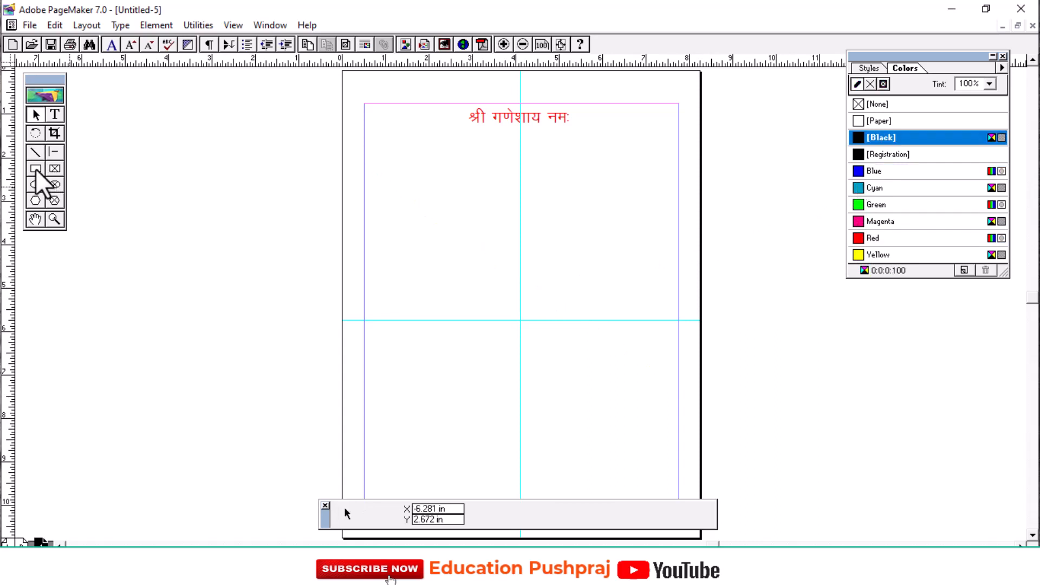
Set the Rectangle tool's Rounded Corners option to the second style, with slightly rounded corners.
{"action": "left_click", "coordinate": [35, 168]}
{"action": "double_click", "coordinate": [37, 169]}
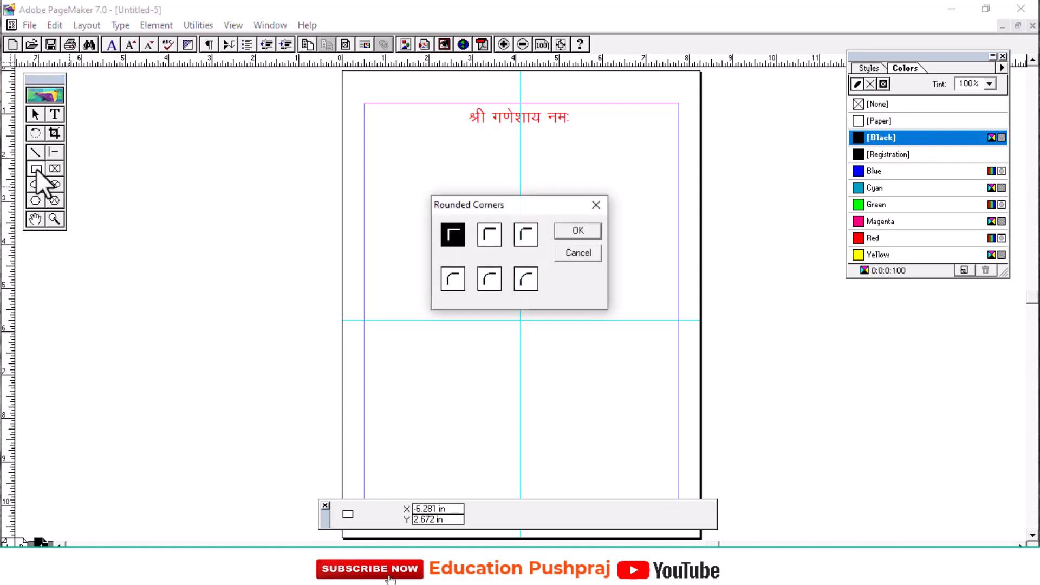
{"action": "left_click", "coordinate": [488, 235]}
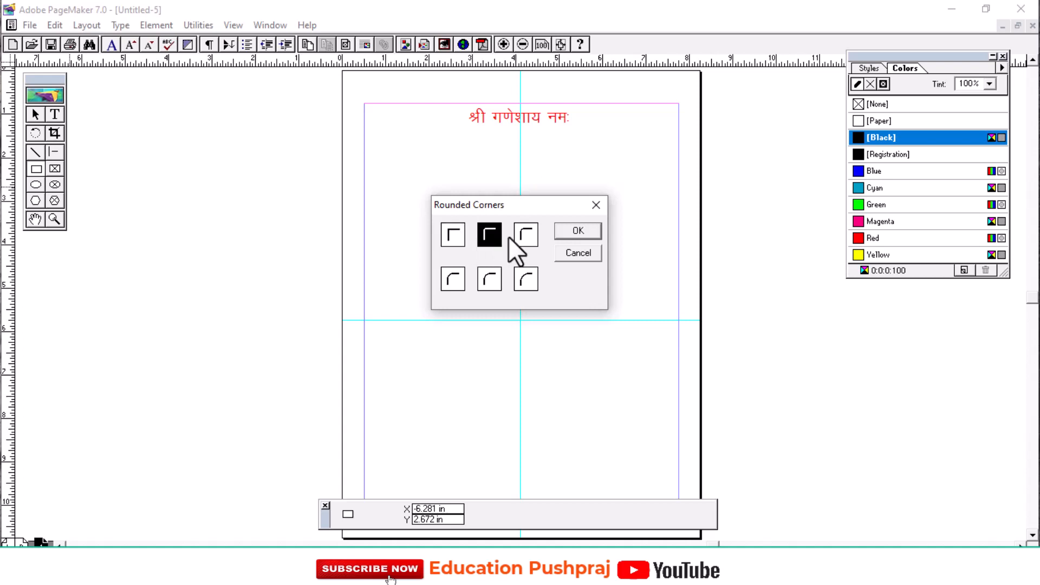
{"action": "left_click", "coordinate": [528, 236]}
{"action": "left_click", "coordinate": [526, 278]}
{"action": "left_click", "coordinate": [489, 278]}
{"action": "left_click", "coordinate": [485, 235]}
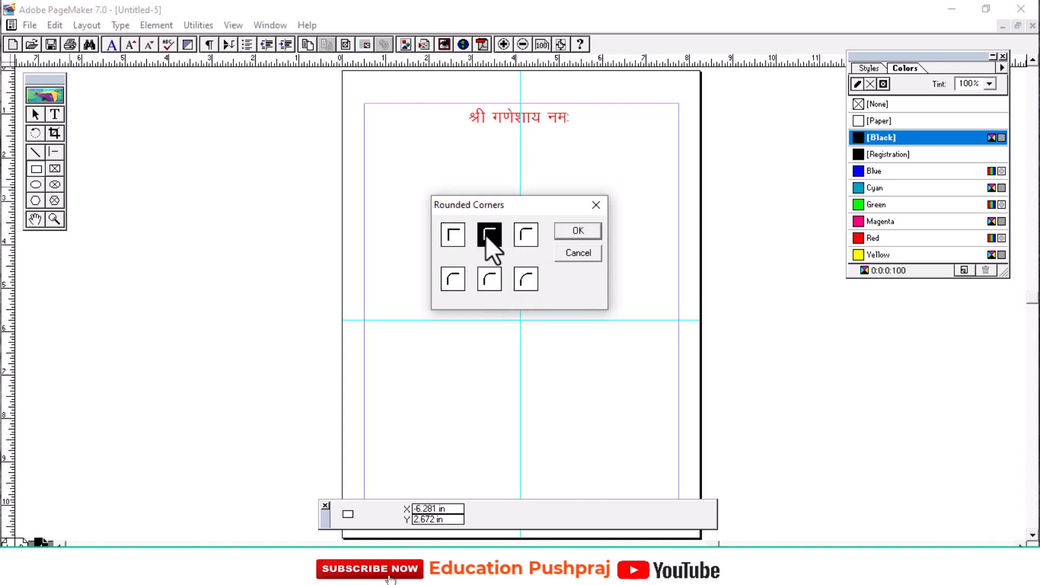
{"action": "left_click", "coordinate": [576, 232]}
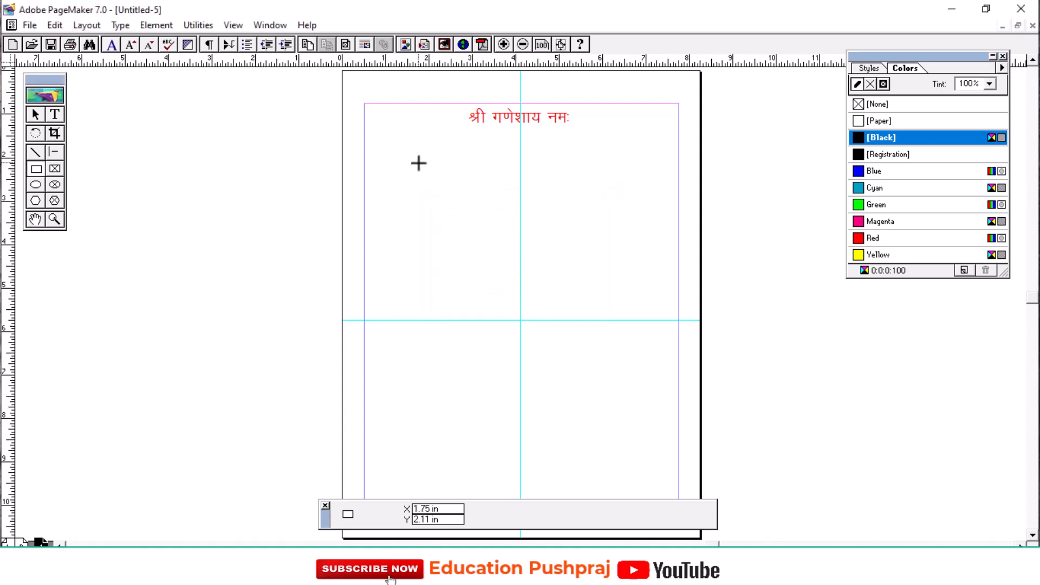
Draw a rectangle about 2.8 by 1.61 in below the heading with a 4 pt stroke, coloured first Magenta and finally Blue.
{"action": "left_click_drag", "start_coordinate": [417, 163], "coordinate": [539, 233]}
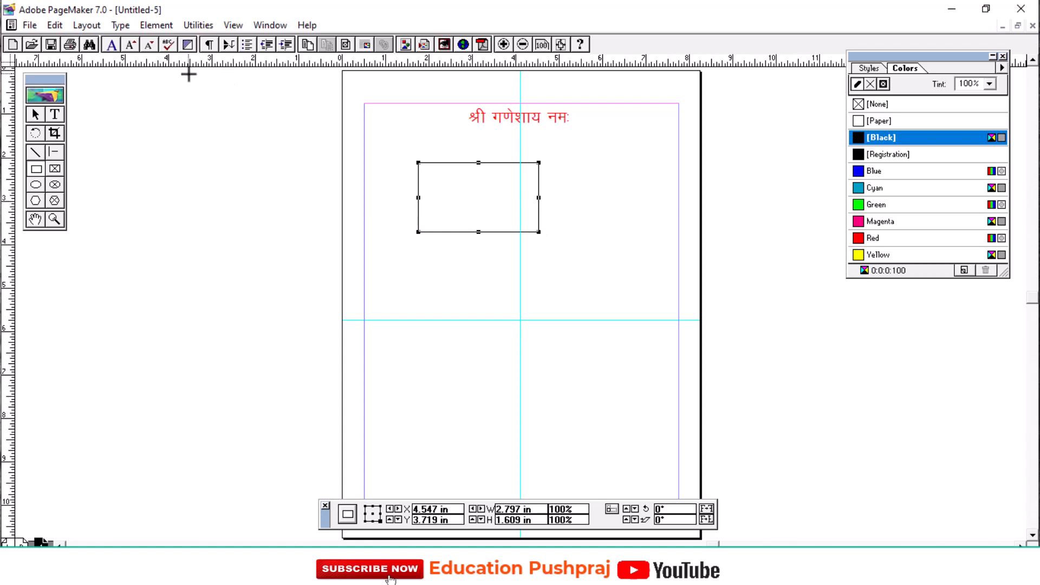
{"action": "left_click", "coordinate": [159, 25]}
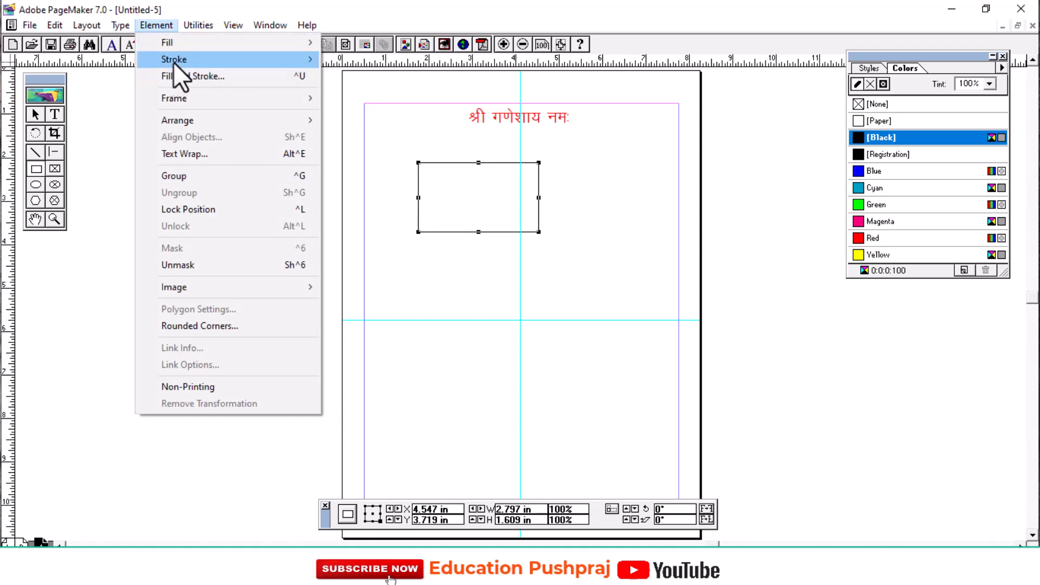
{"action": "mouse_move", "coordinate": [173, 61]}
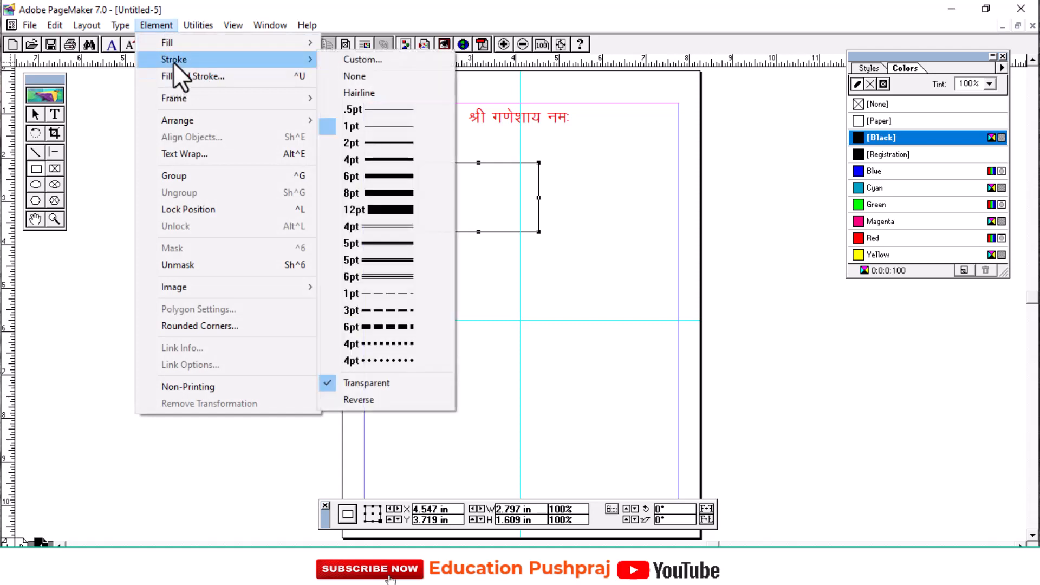
{"action": "left_click", "coordinate": [379, 160]}
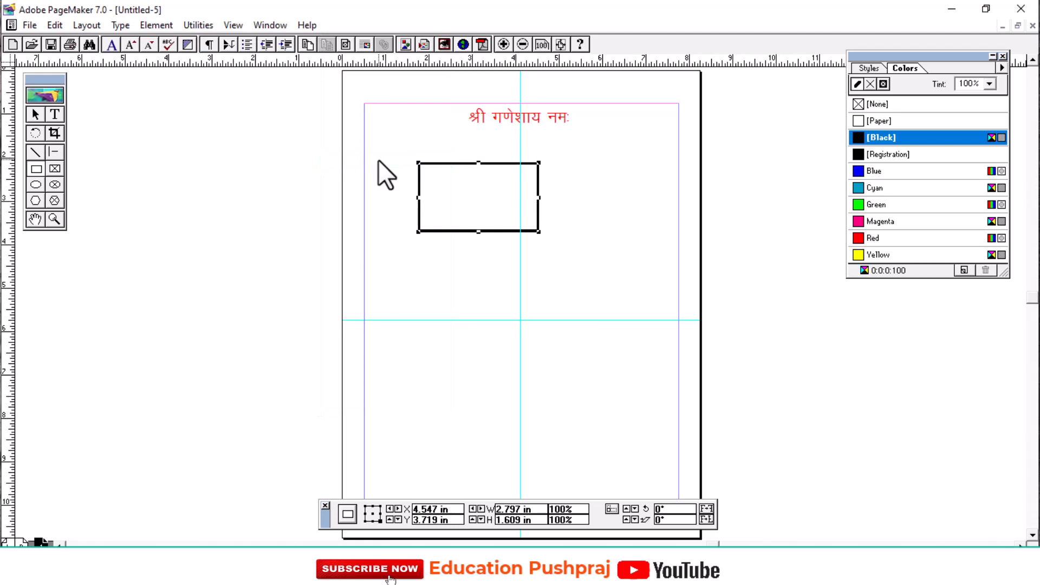
{"action": "left_click", "coordinate": [862, 222]}
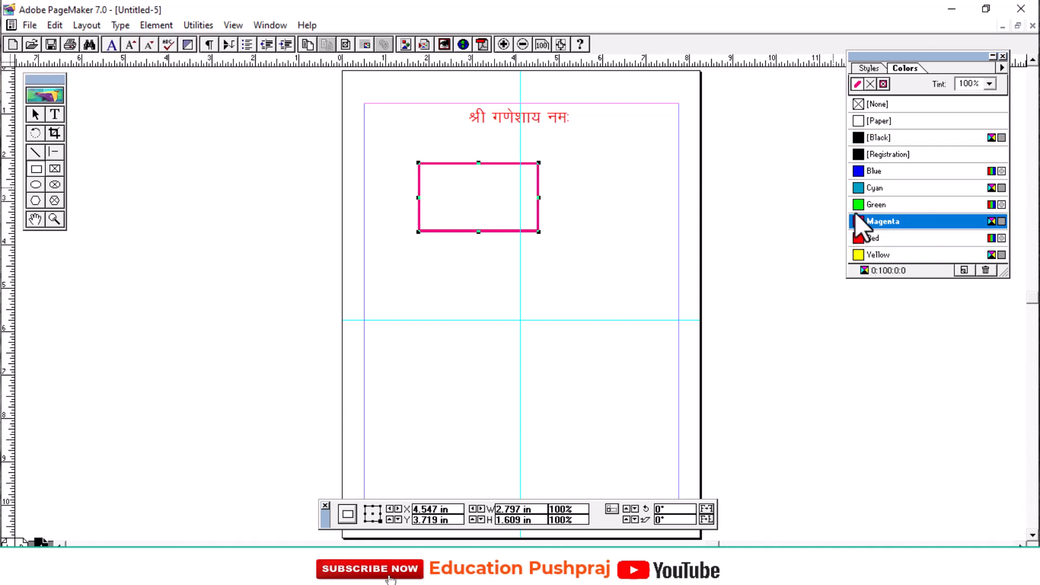
{"action": "left_click", "coordinate": [859, 170]}
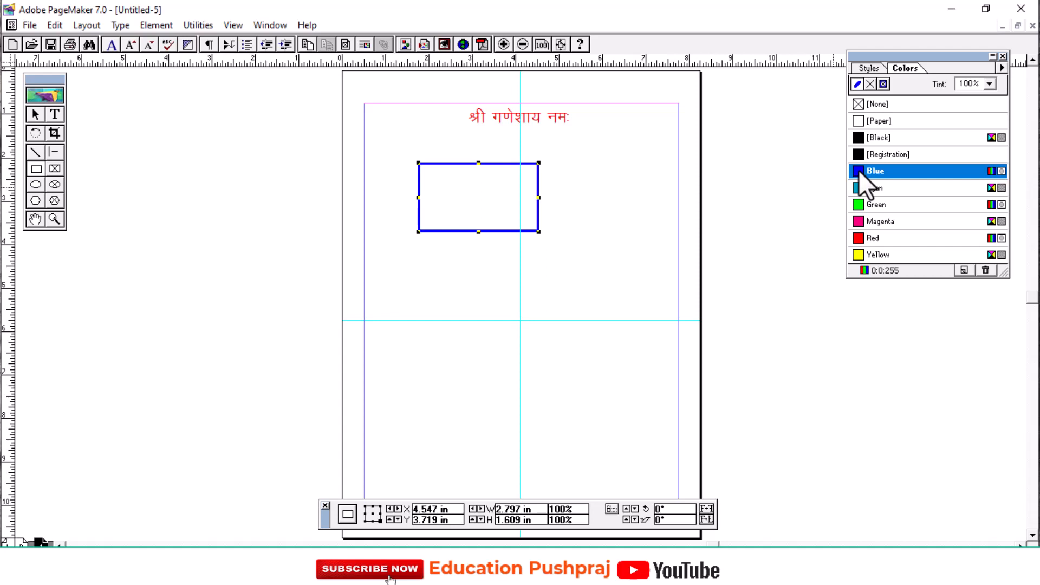
Try Black, Green and Magenta fills on the rectangle, and set its fill back to None.
{"action": "left_click", "coordinate": [869, 86]}
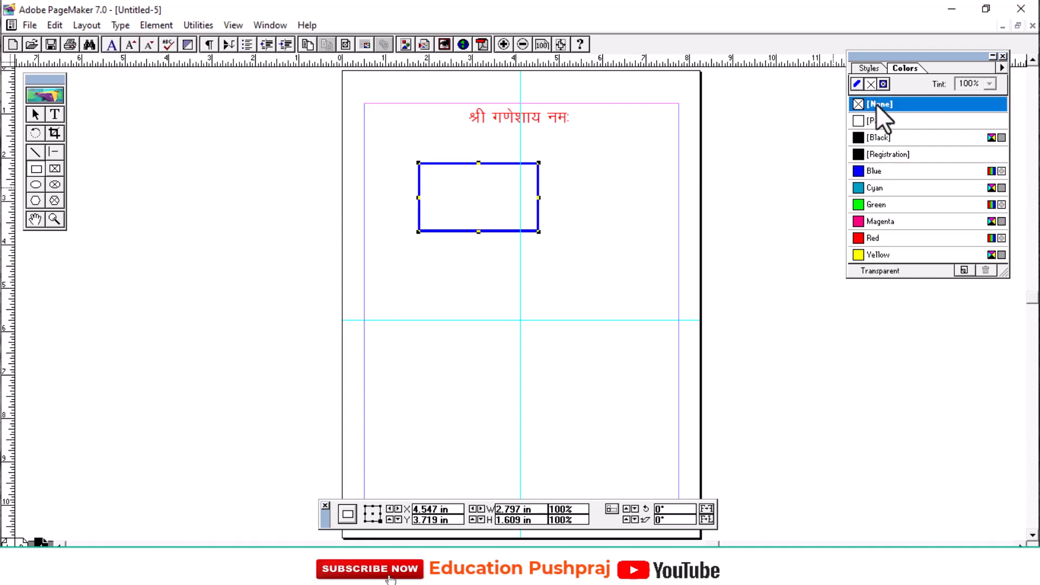
{"action": "left_click", "coordinate": [859, 136]}
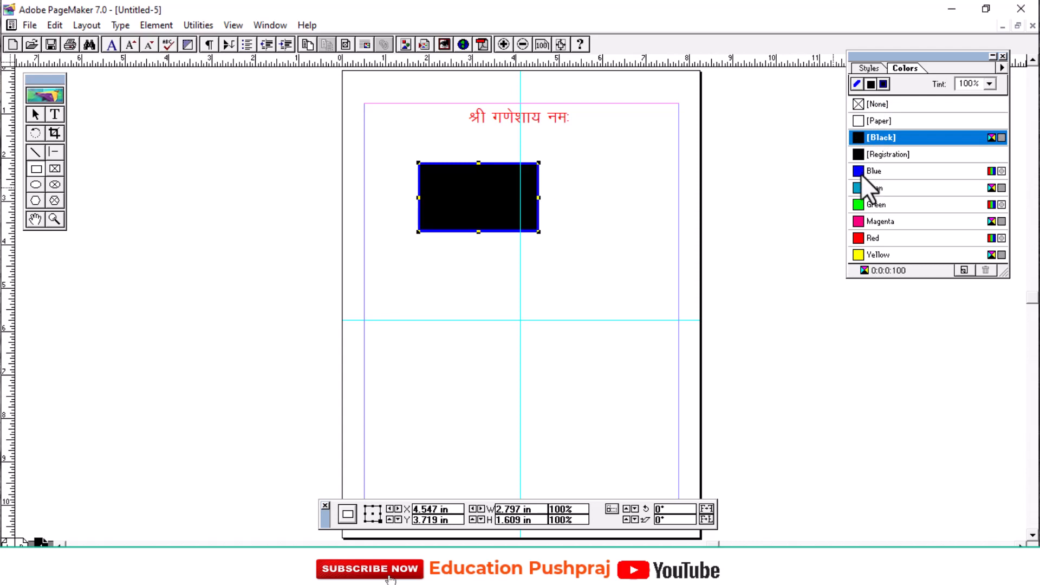
{"action": "left_click", "coordinate": [856, 206]}
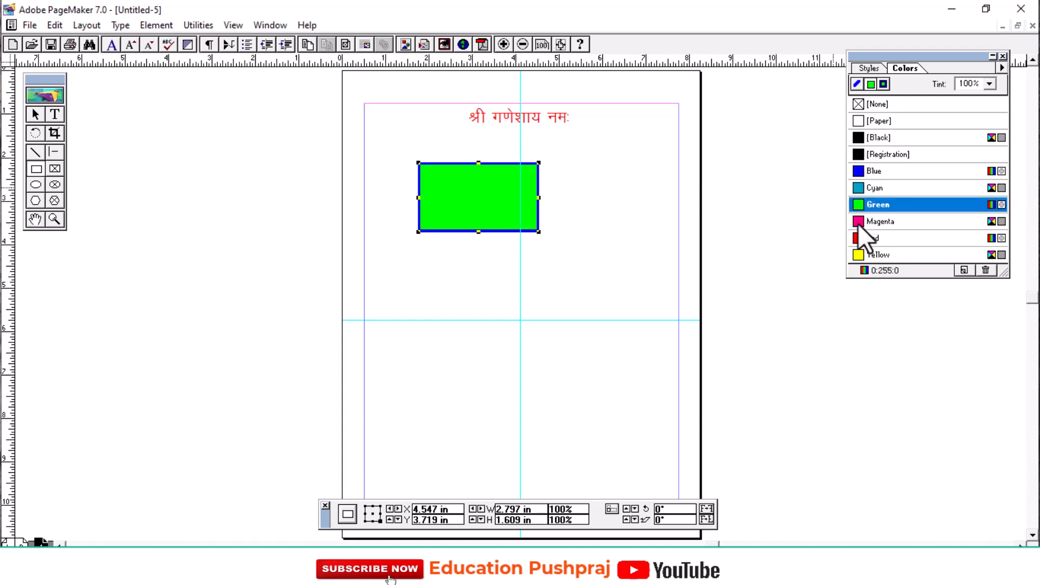
{"action": "left_click", "coordinate": [859, 222]}
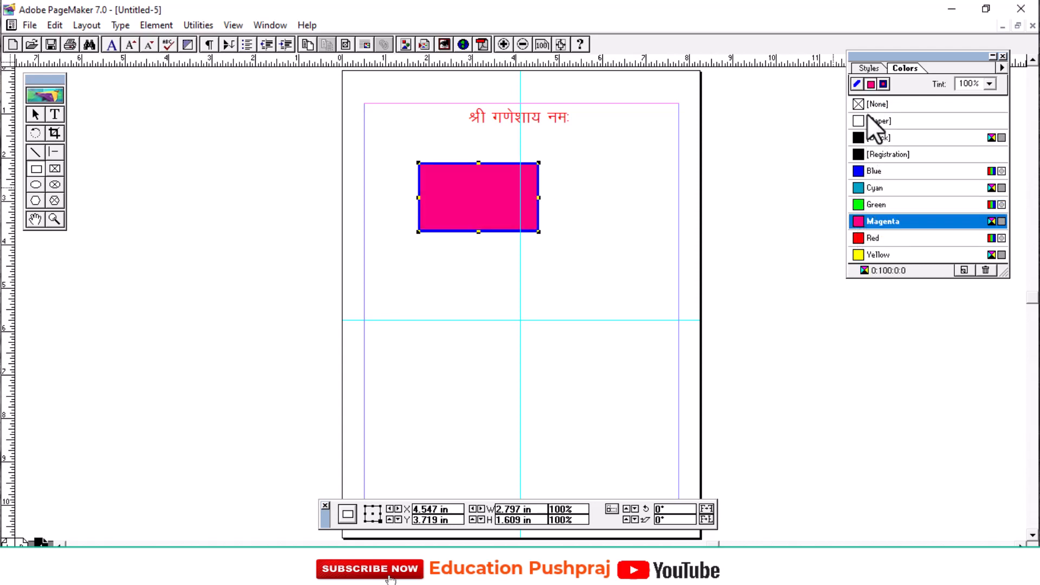
{"action": "left_click", "coordinate": [878, 103]}
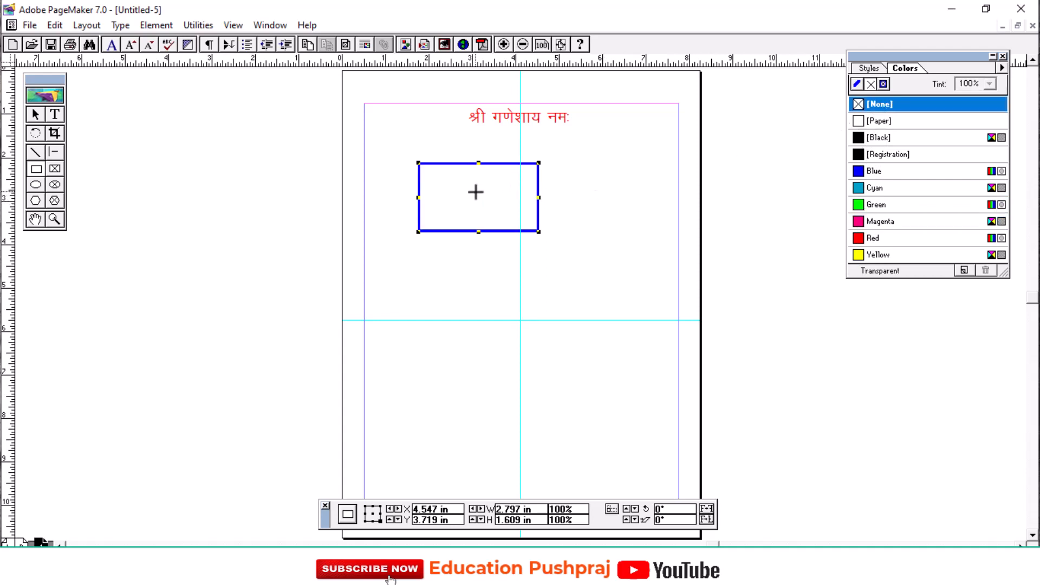
Create a text block inside the blue rectangle and enter the Kruti Dev 010 sample text लतजलतजलतजलतज.
{"action": "left_click", "coordinate": [40, 113]}
{"action": "left_click", "coordinate": [55, 114]}
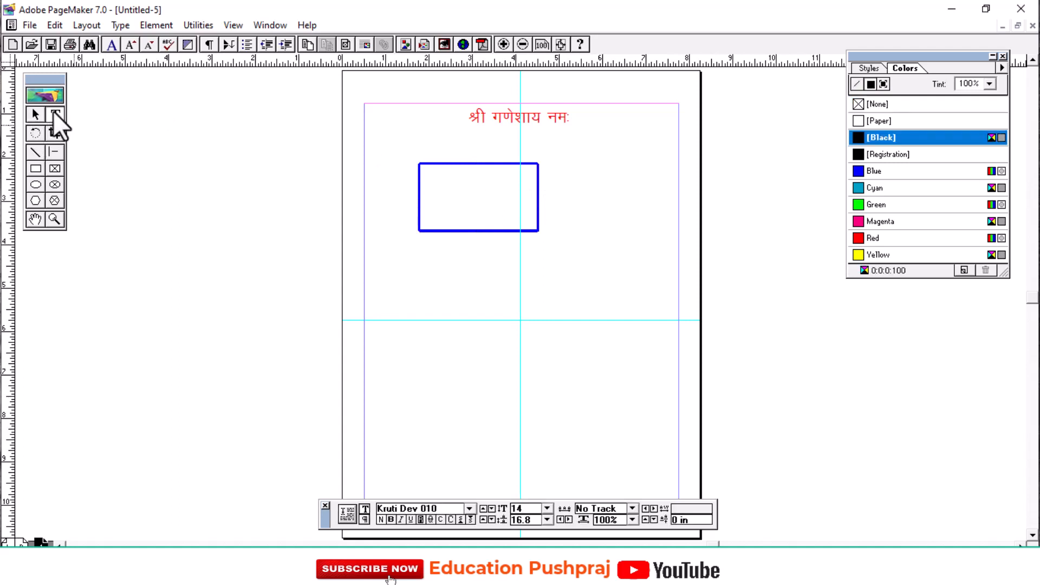
{"action": "left_click_drag", "start_coordinate": [425, 181], "coordinate": [529, 209]}
{"action": "type", "text": "yrtyrtyrtyrt"}
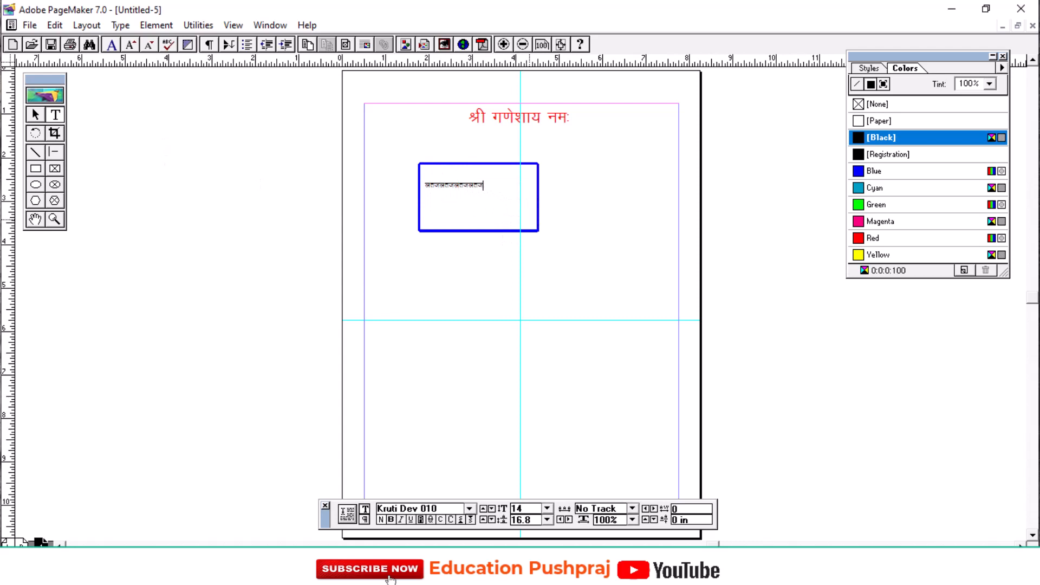
Pan the page with the Hand tool, switch to Actual Size, and pan the heading and rectangle back into view.
{"action": "left_click", "coordinate": [35, 221]}
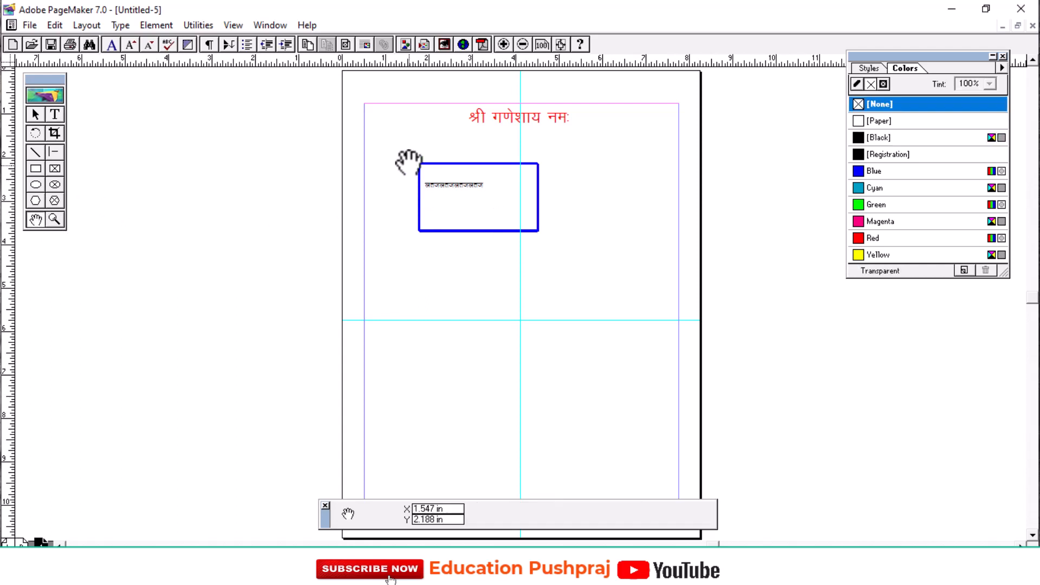
{"action": "left_click_drag", "start_coordinate": [406, 169], "coordinate": [368, 197]}
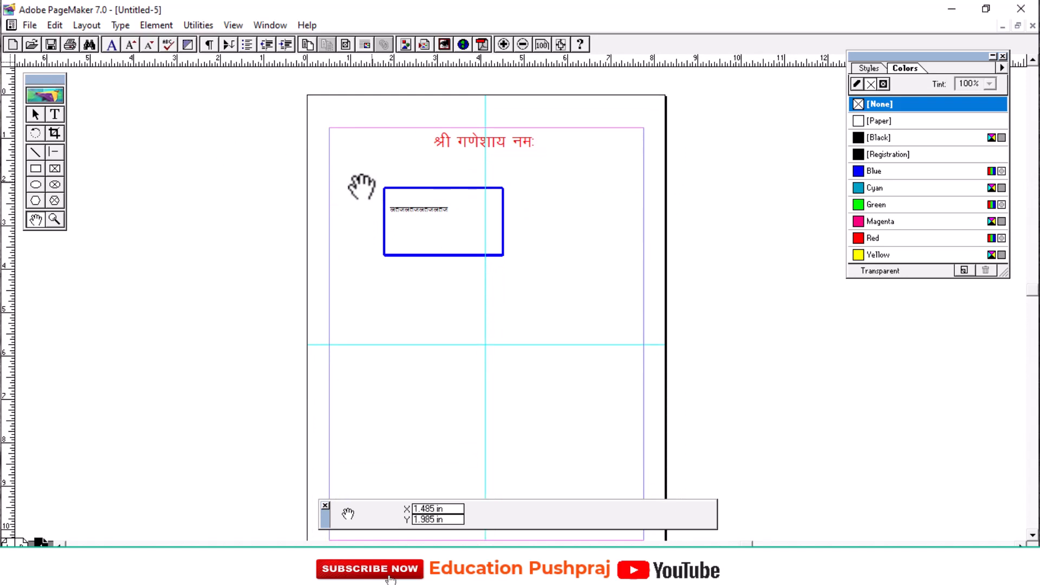
{"action": "right_click", "coordinate": [266, 132]}
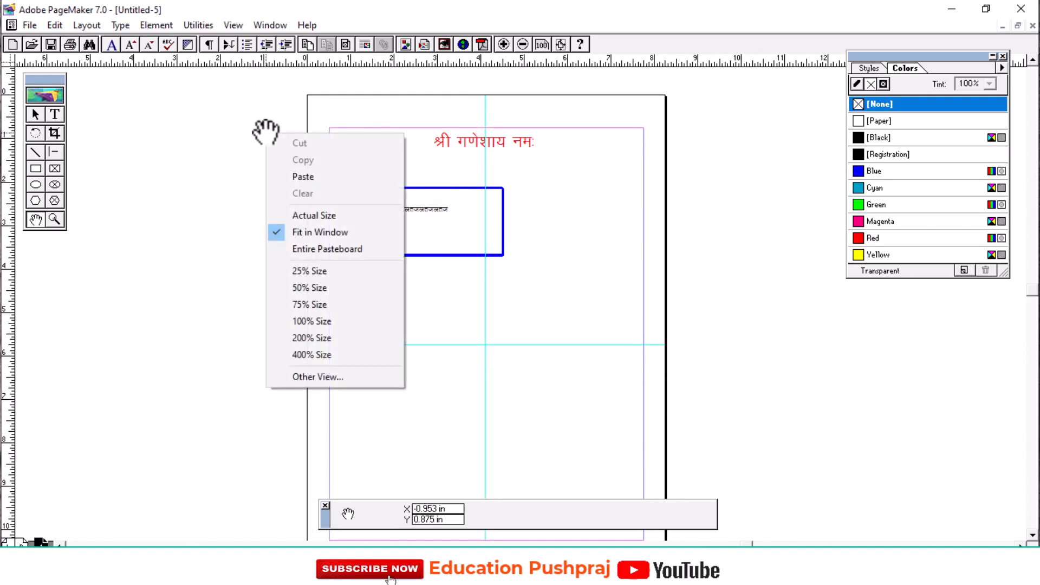
{"action": "left_click", "coordinate": [305, 216]}
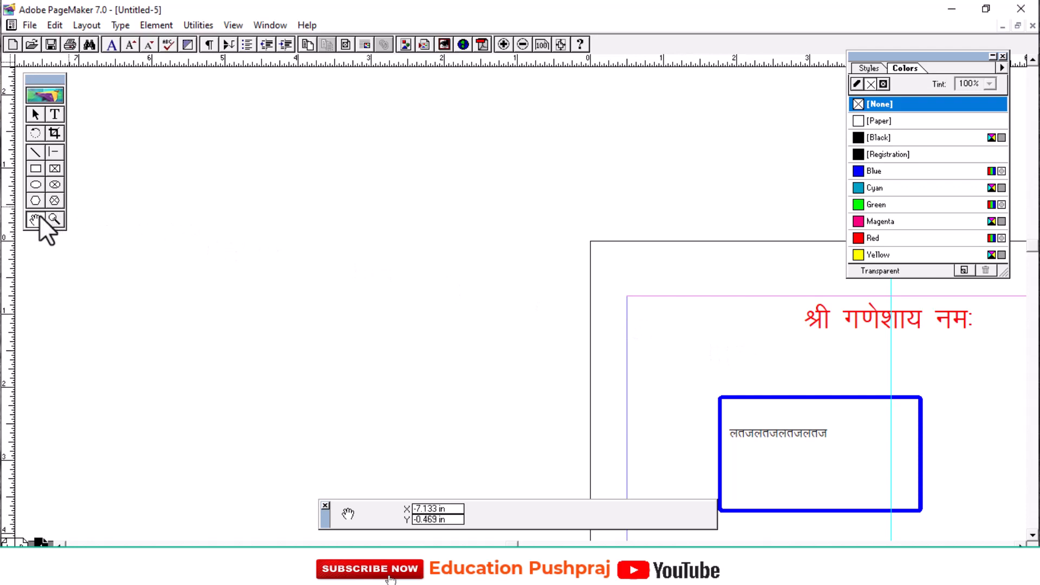
{"action": "left_click_drag", "start_coordinate": [661, 360], "coordinate": [304, 229]}
{"action": "left_click_drag", "start_coordinate": [557, 297], "coordinate": [501, 274]}
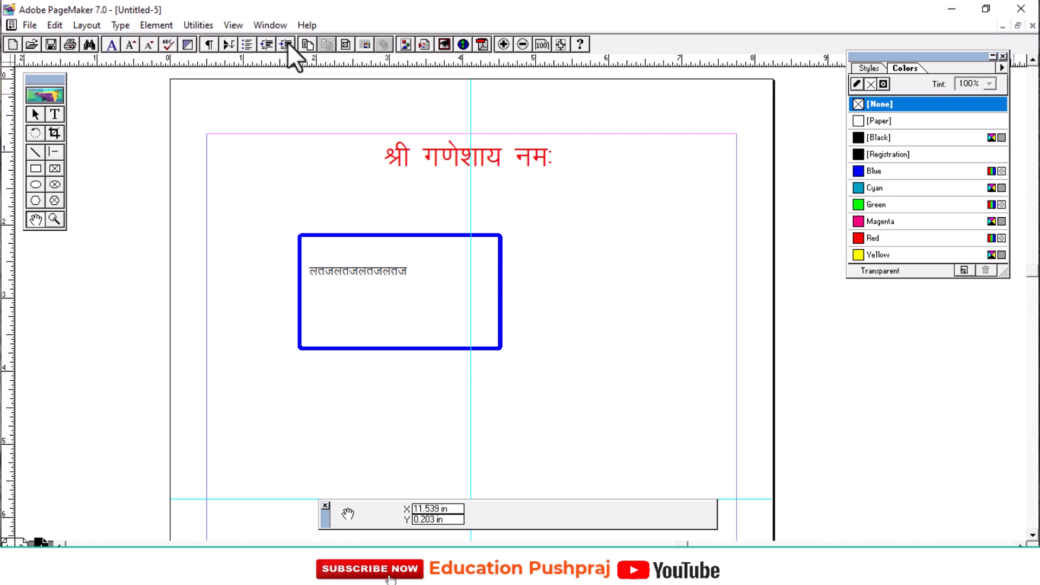
Use the Zoom tool to show the page at Actual Size and return to Fit in Window, twice.
{"action": "left_click", "coordinate": [54, 220]}
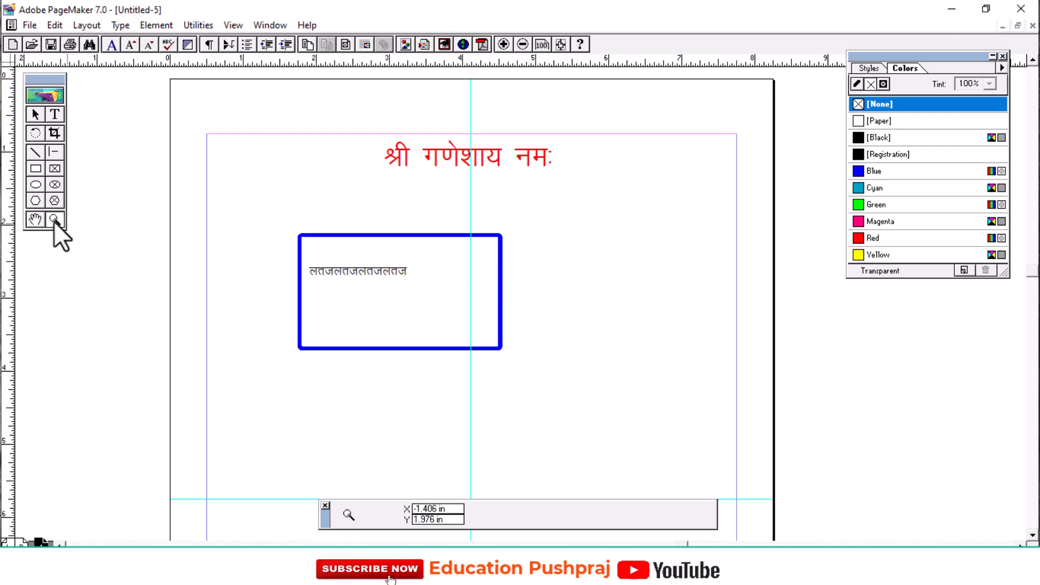
{"action": "double_click", "coordinate": [54, 220]}
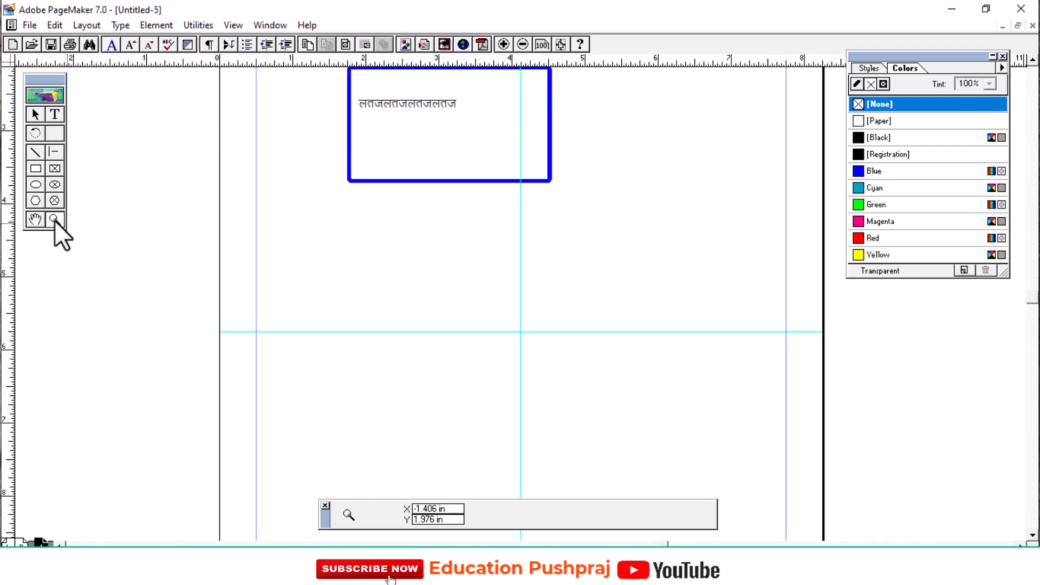
{"action": "right_click", "coordinate": [174, 206]}
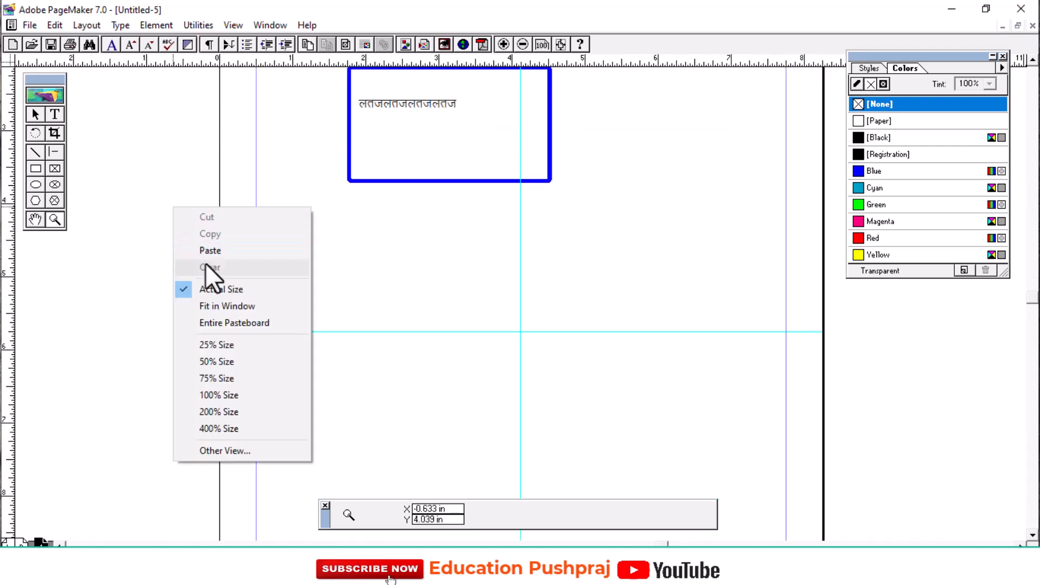
{"action": "left_click", "coordinate": [216, 306]}
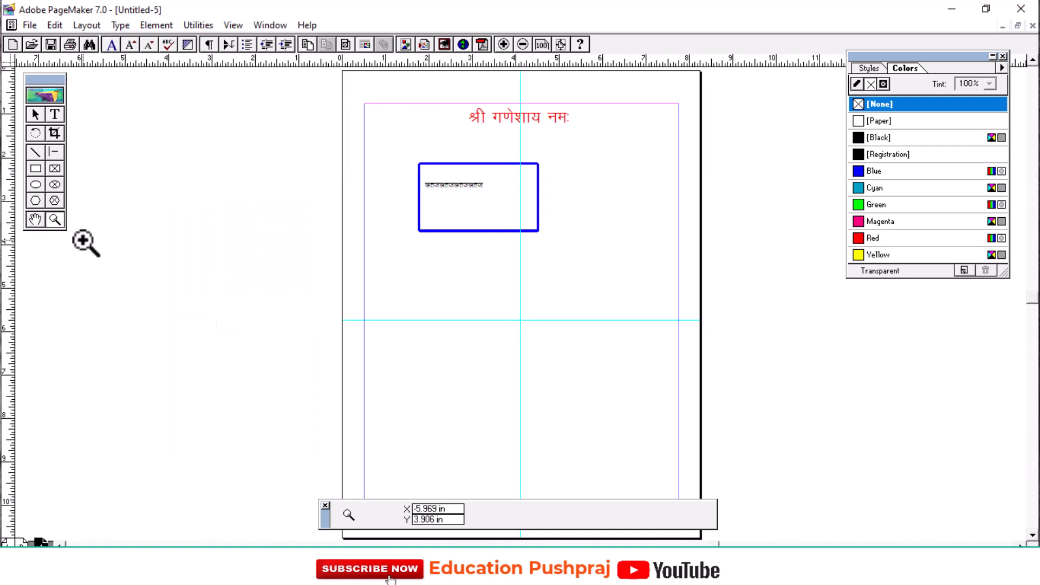
{"action": "double_click", "coordinate": [54, 219]}
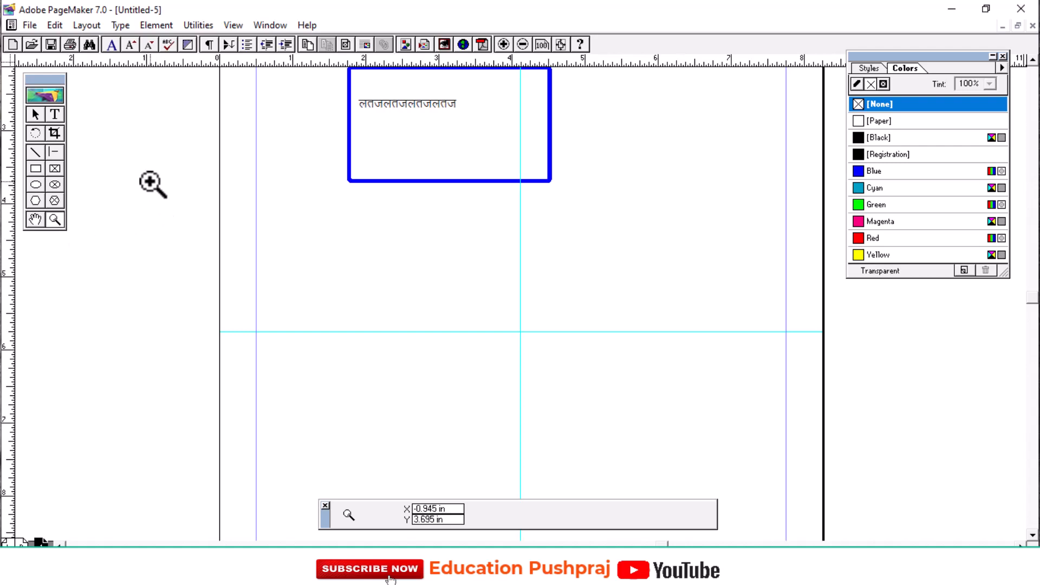
{"action": "right_click", "coordinate": [151, 182]}
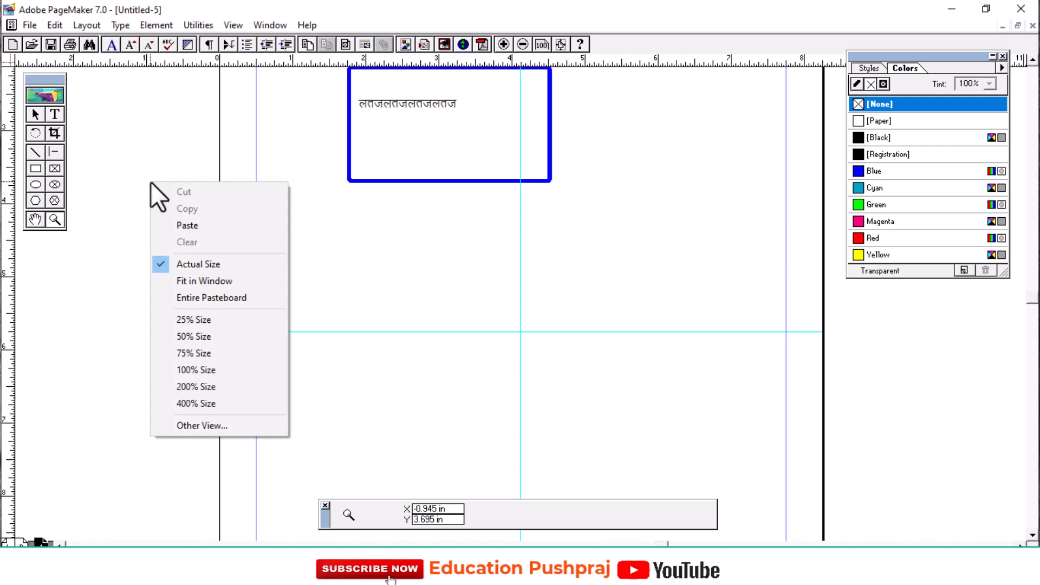
{"action": "left_click", "coordinate": [194, 282]}
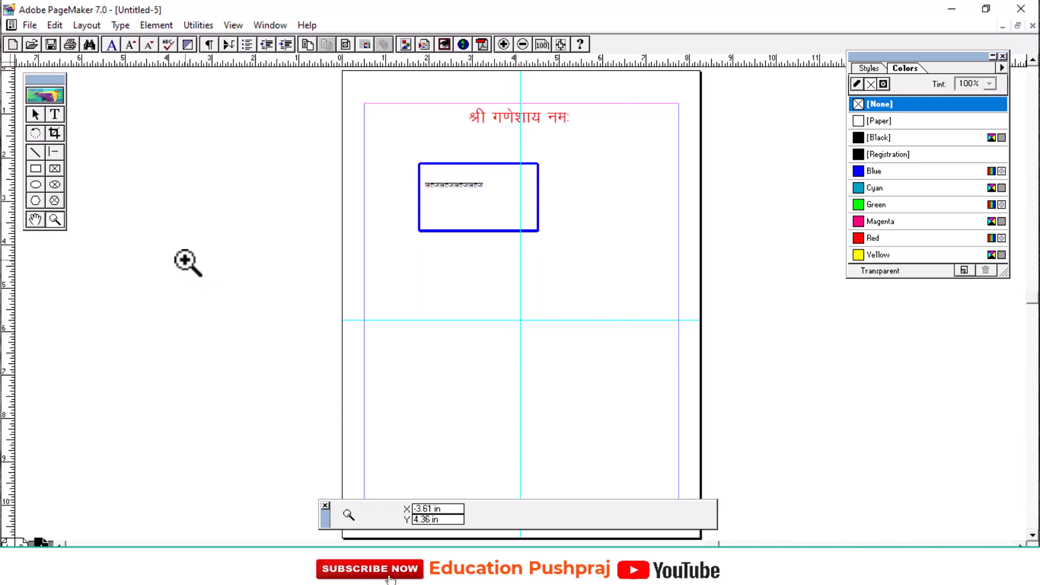
Import the JPEG image 20210329_213404 as an independent graphic, including a complete copy in the publication.
{"action": "left_click", "coordinate": [30, 26]}
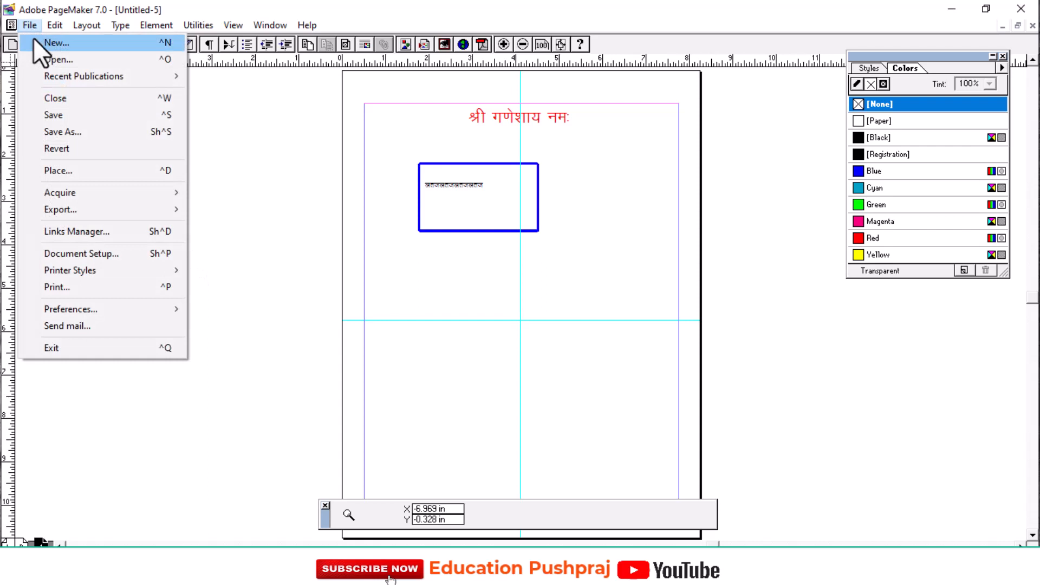
{"action": "left_click", "coordinate": [71, 172]}
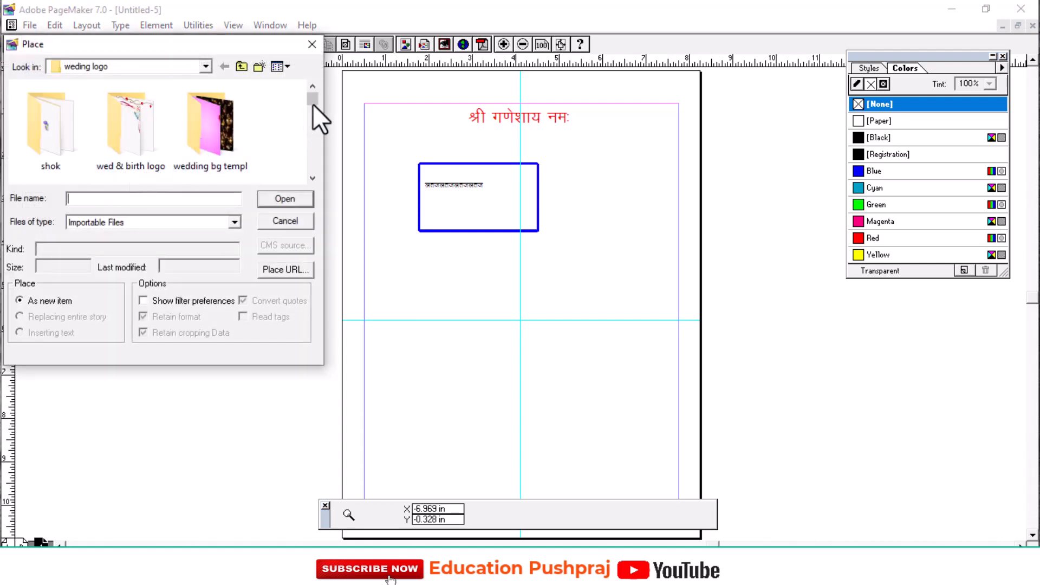
{"action": "left_click_drag", "start_coordinate": [311, 100], "coordinate": [310, 106]}
{"action": "left_click", "coordinate": [209, 156]}
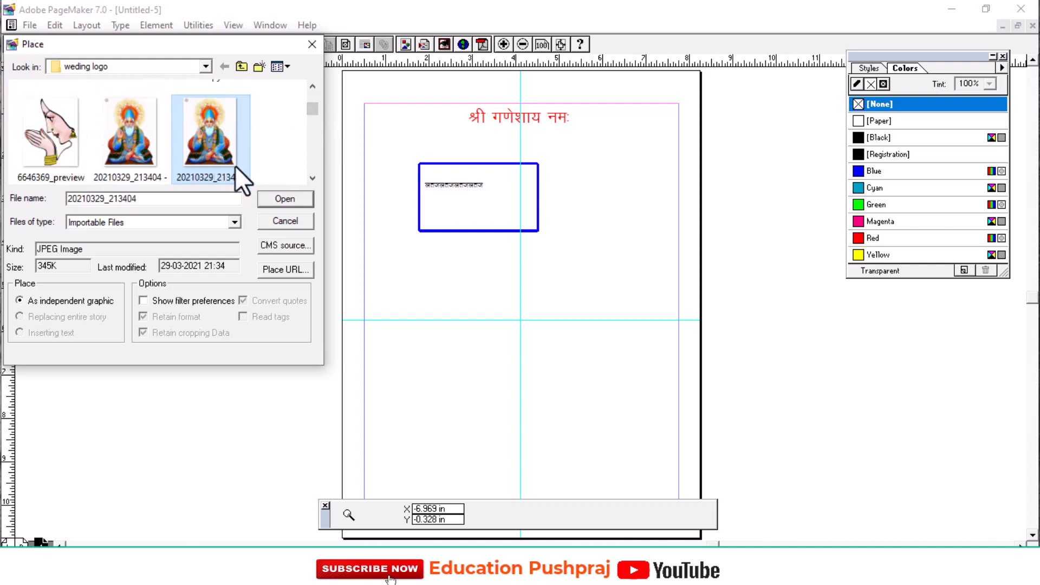
{"action": "left_click", "coordinate": [275, 196]}
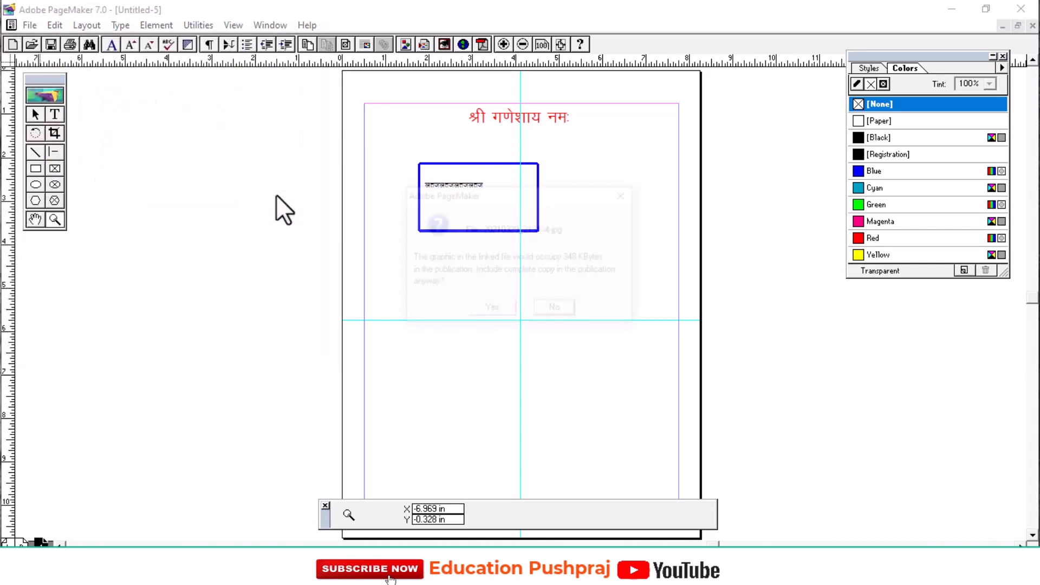
{"action": "left_click", "coordinate": [489, 310]}
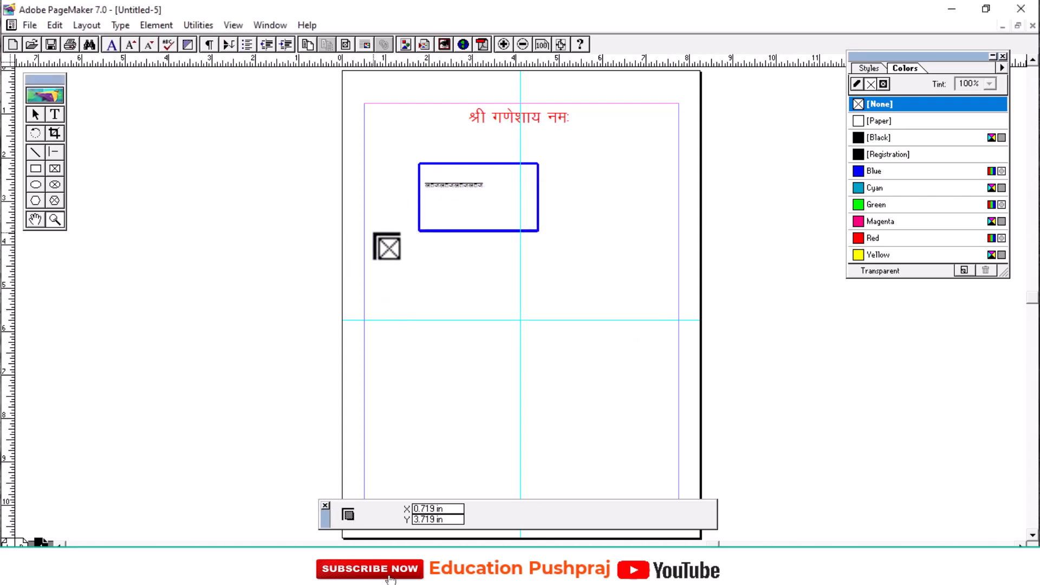
Place the imported image on the page, scale it to about 1.3 by 1.55 in, and position it inside the blue rectangle.
{"action": "left_click_drag", "start_coordinate": [372, 238], "coordinate": [446, 320]}
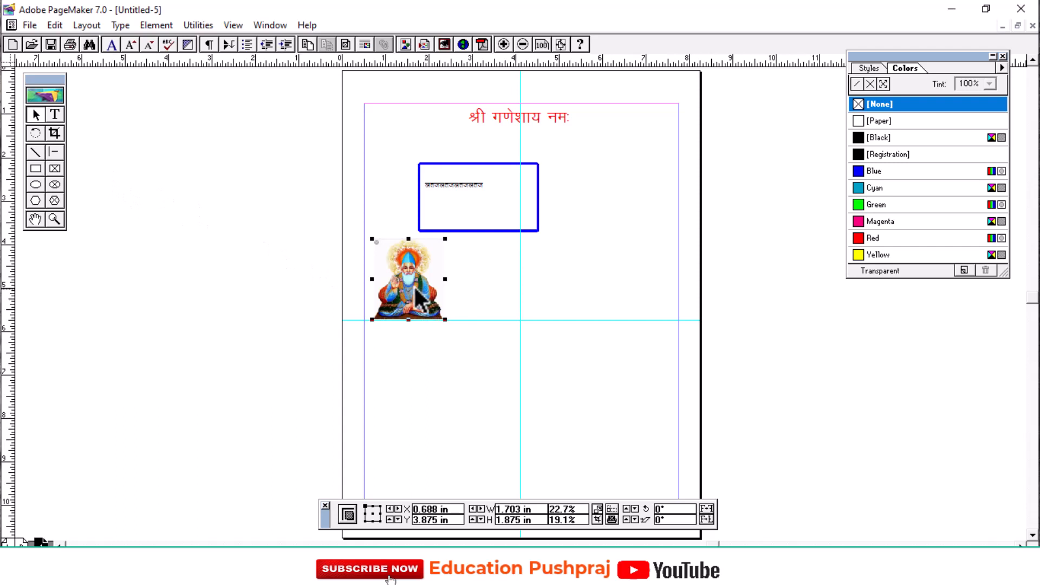
{"action": "left_click_drag", "start_coordinate": [412, 301], "coordinate": [401, 171]}
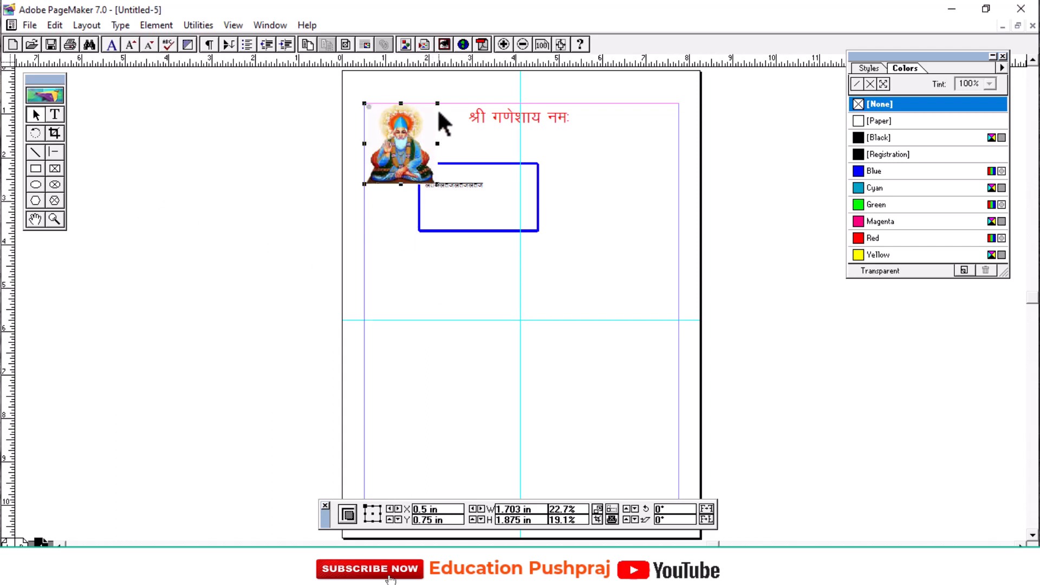
{"action": "left_click_drag", "start_coordinate": [437, 103], "coordinate": [503, 234]}
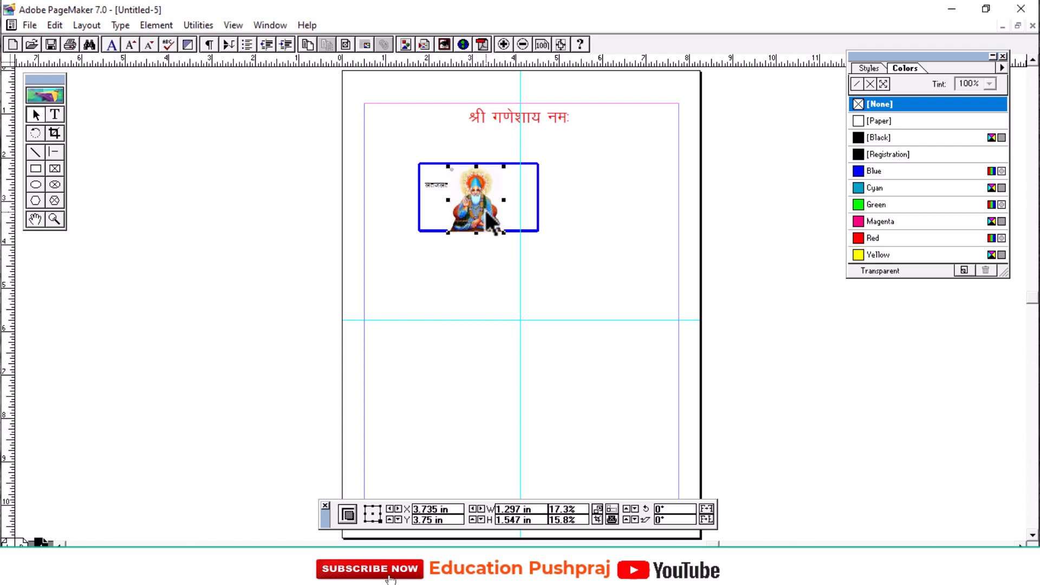
Send the image to the back behind the sample text and rectangle, and bring it to the front again.
{"action": "left_click", "coordinate": [152, 27]}
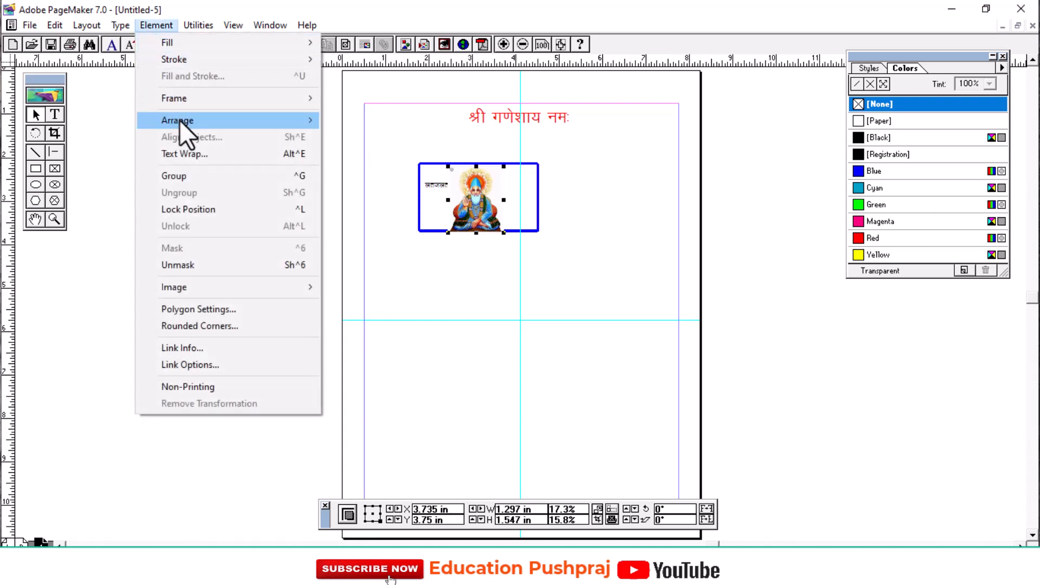
{"action": "mouse_move", "coordinate": [179, 119]}
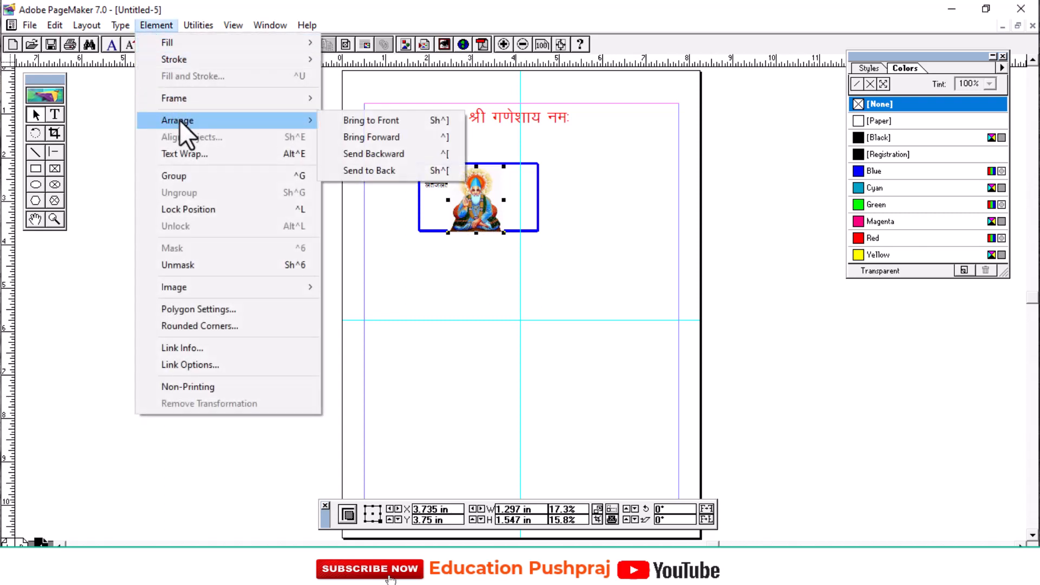
{"action": "left_click", "coordinate": [383, 170]}
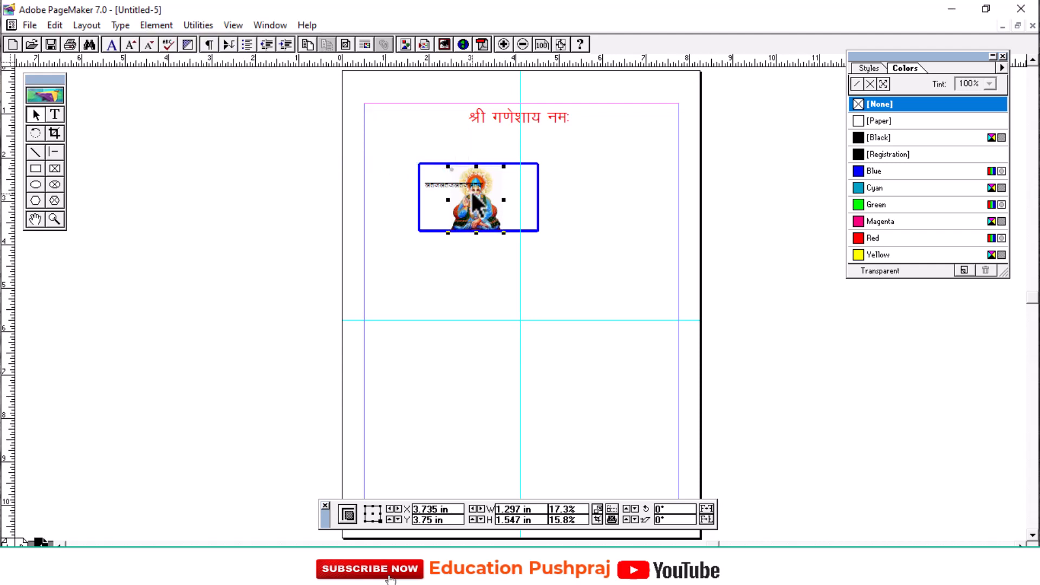
{"action": "left_click", "coordinate": [156, 25]}
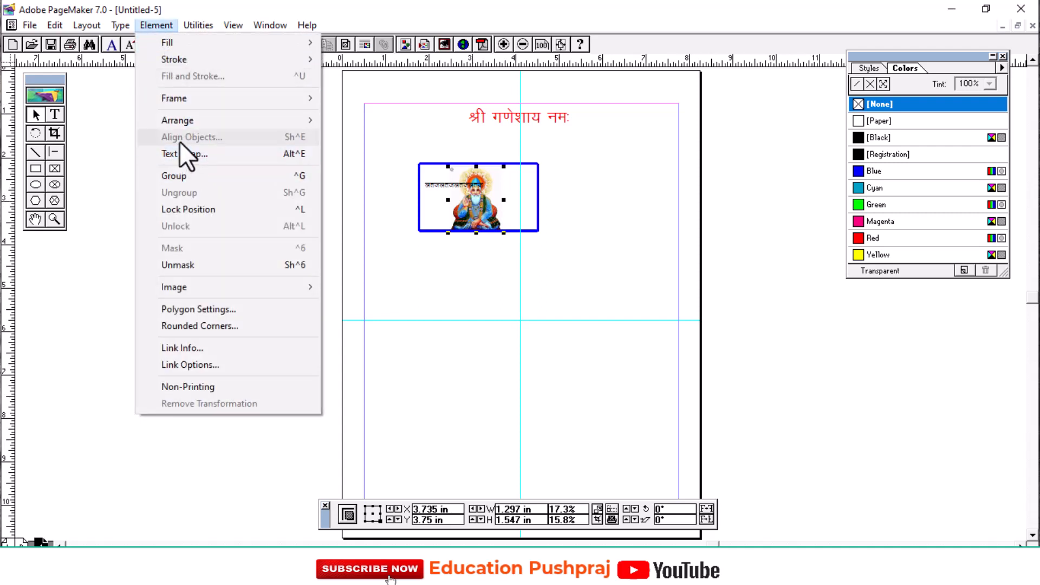
{"action": "mouse_move", "coordinate": [179, 118]}
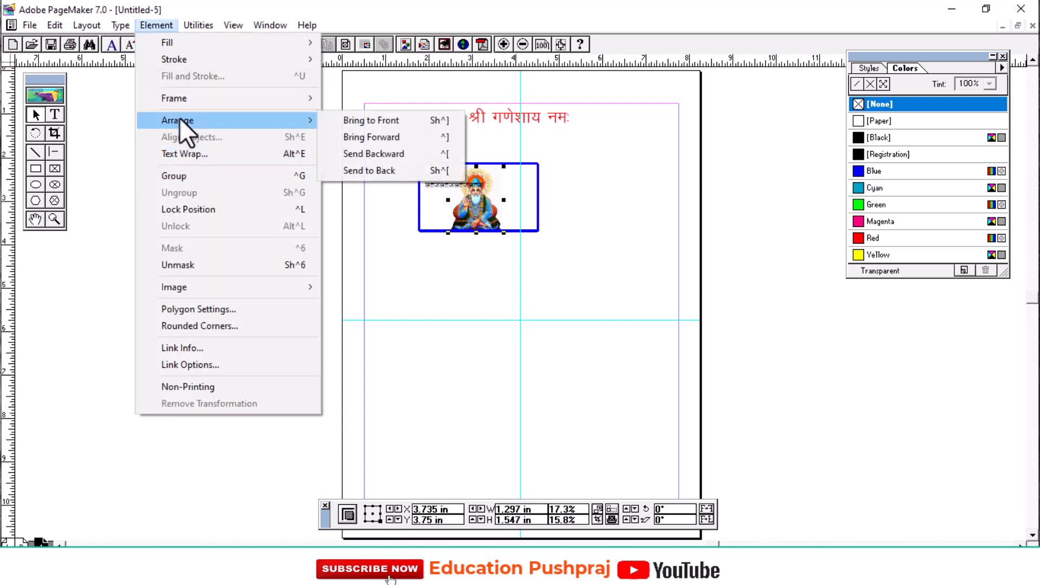
{"action": "left_click", "coordinate": [371, 122]}
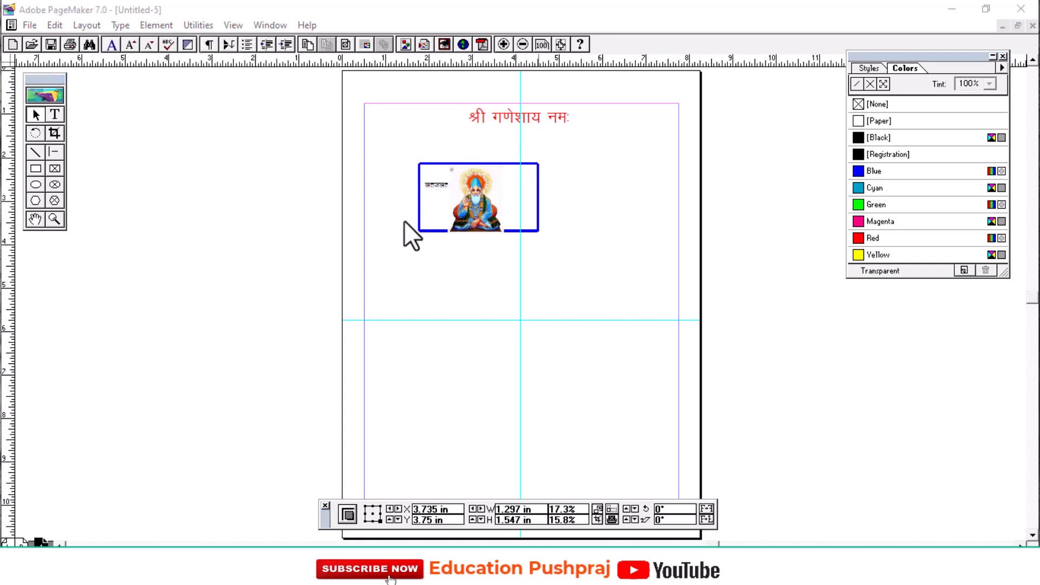